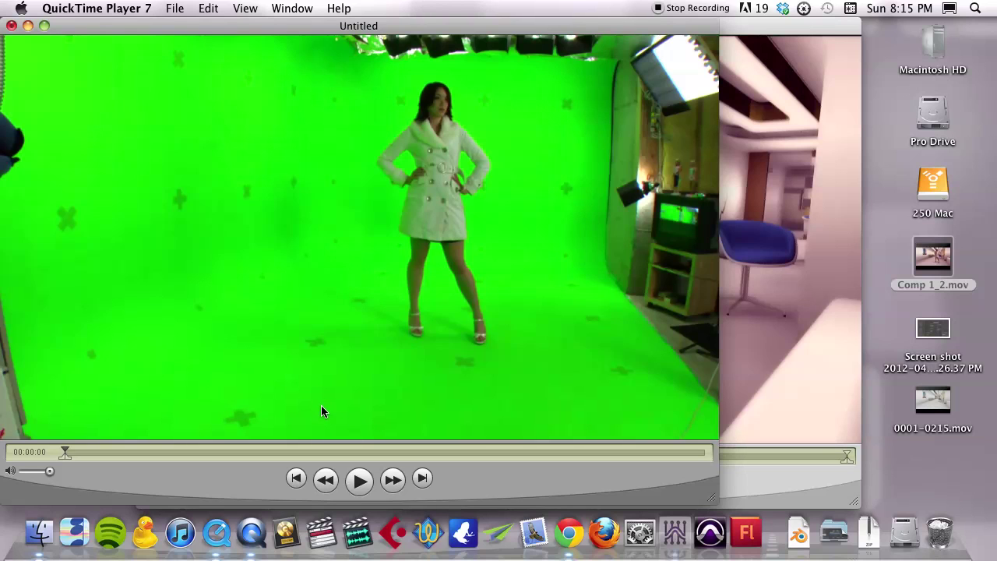
Play the raw green-screen footage of the actress in QuickTime Player 7's Untitled clip window
click(361, 481)
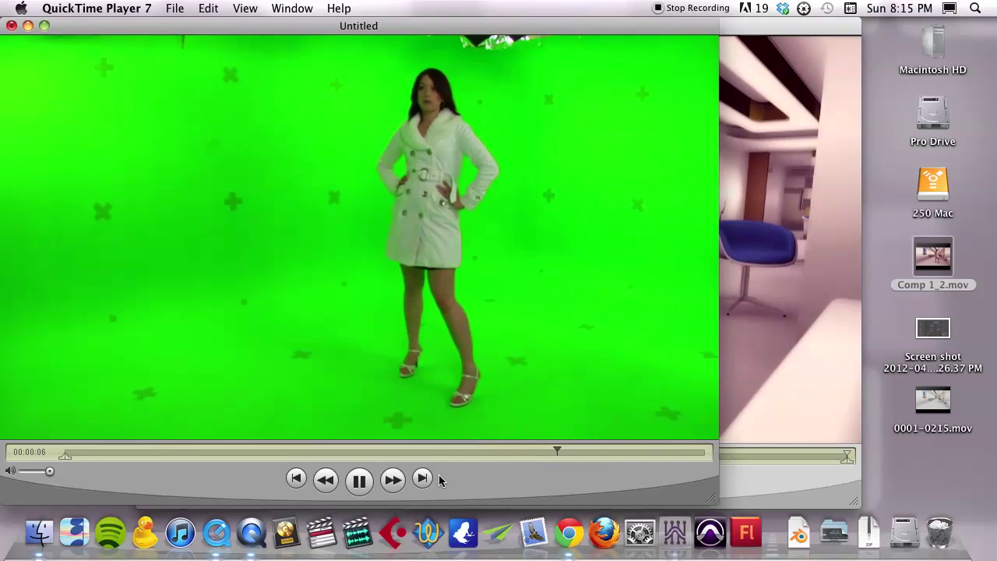
Play the Comp 1_2.mov composite from the start, then rewind it to about 00:00:01
click(773, 485)
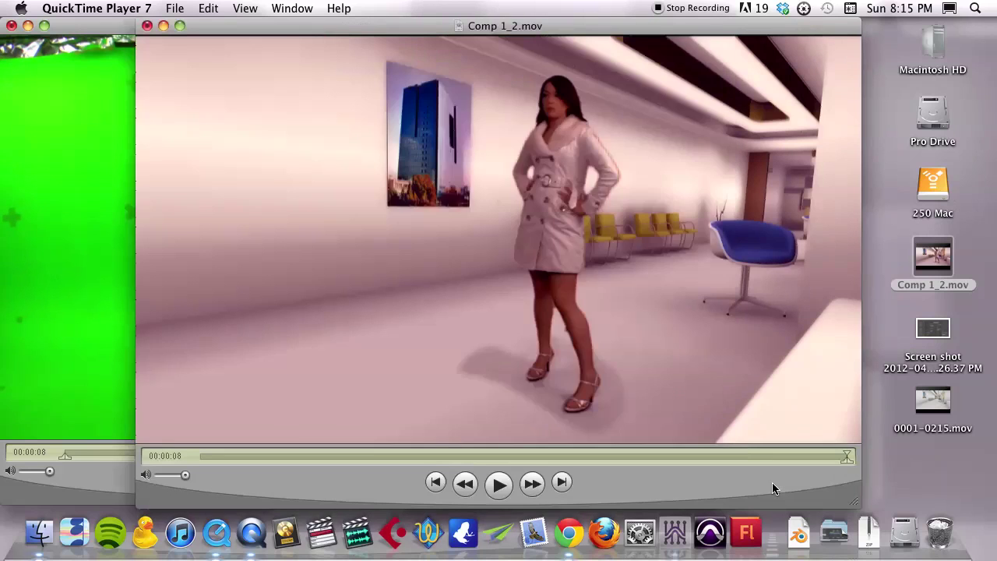
key(space)
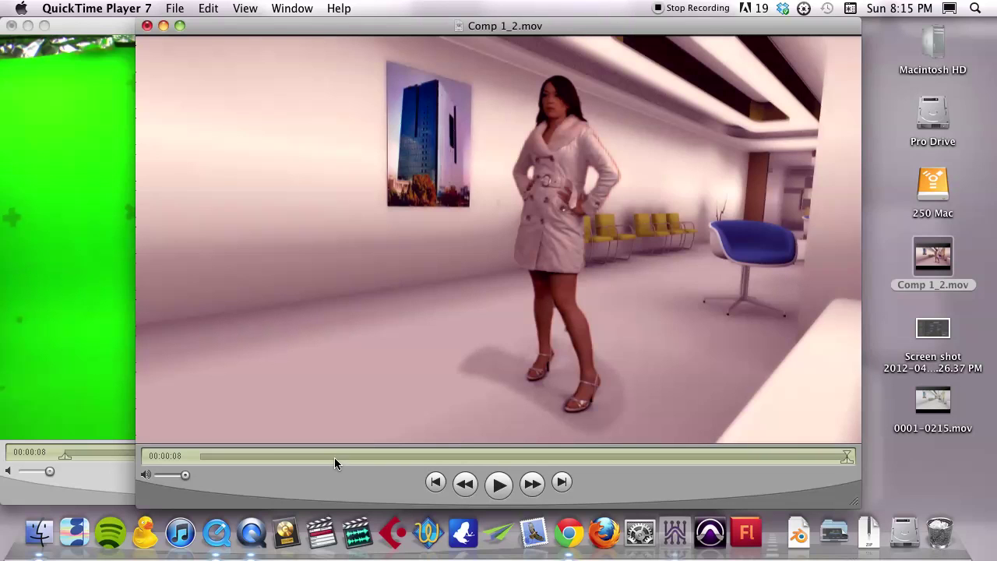
drag(334, 455, 199, 460)
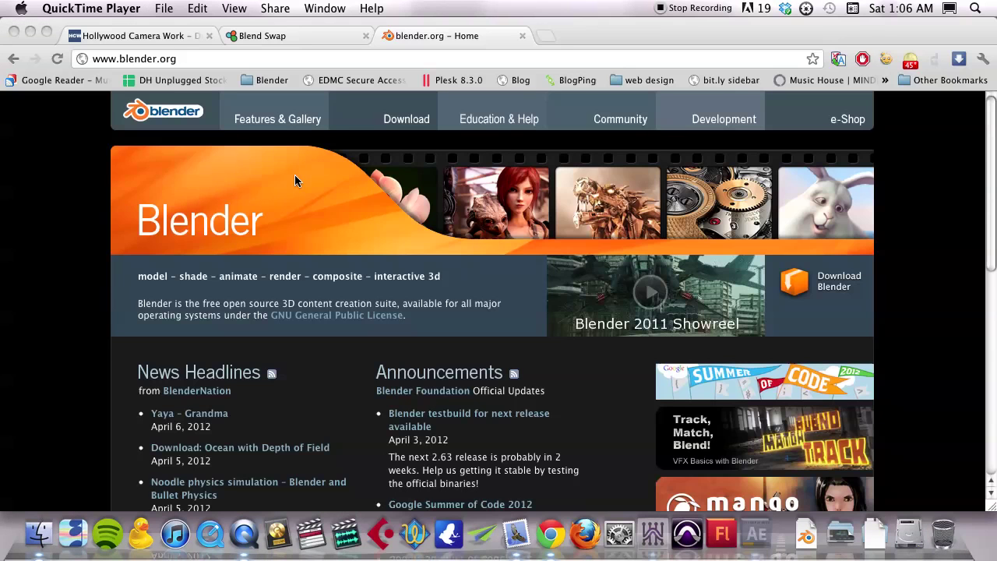
In Chrome, go from blender.org to the Get Blender page for Blender 2.62
click(295, 175)
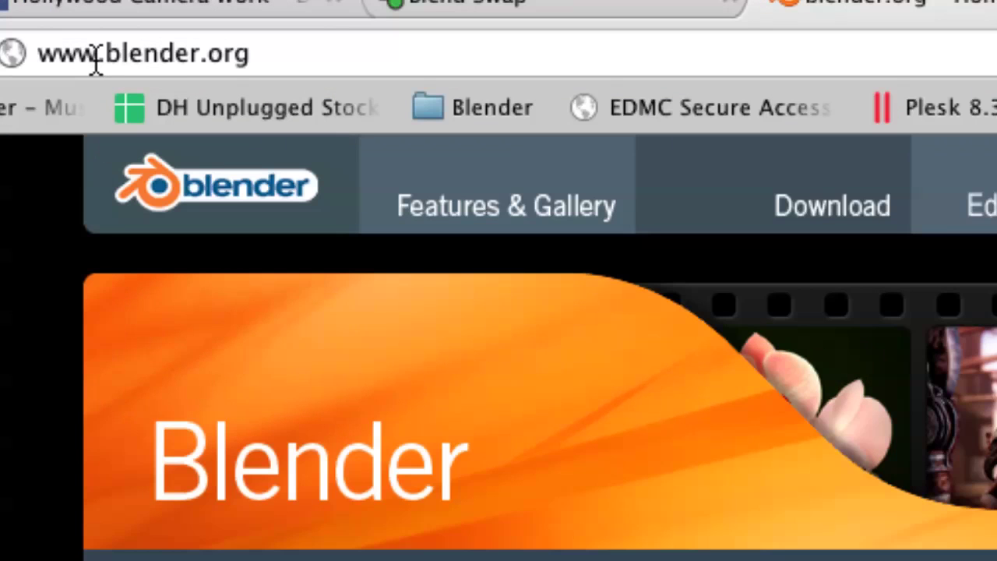
click(48, 54)
drag(48, 55, 249, 49)
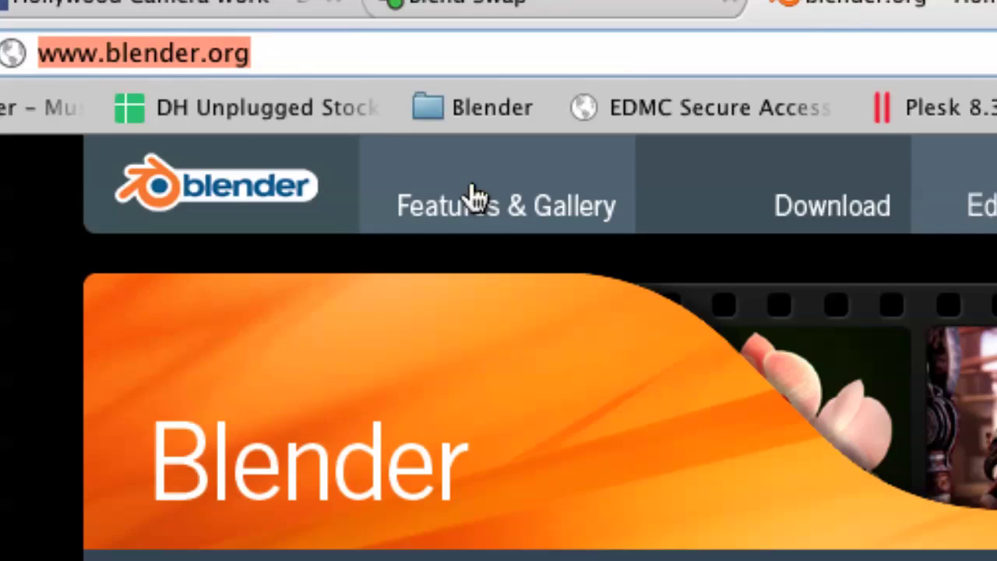
click(830, 206)
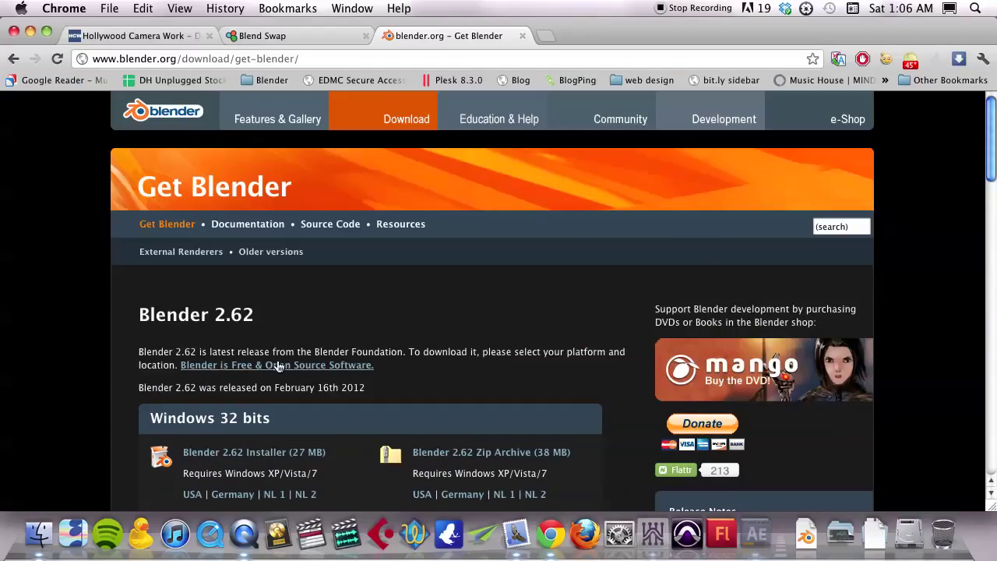
Look through the Blender 2.62 platform download sections, then switch to Blend Swap
scroll(278, 366, down, 10)
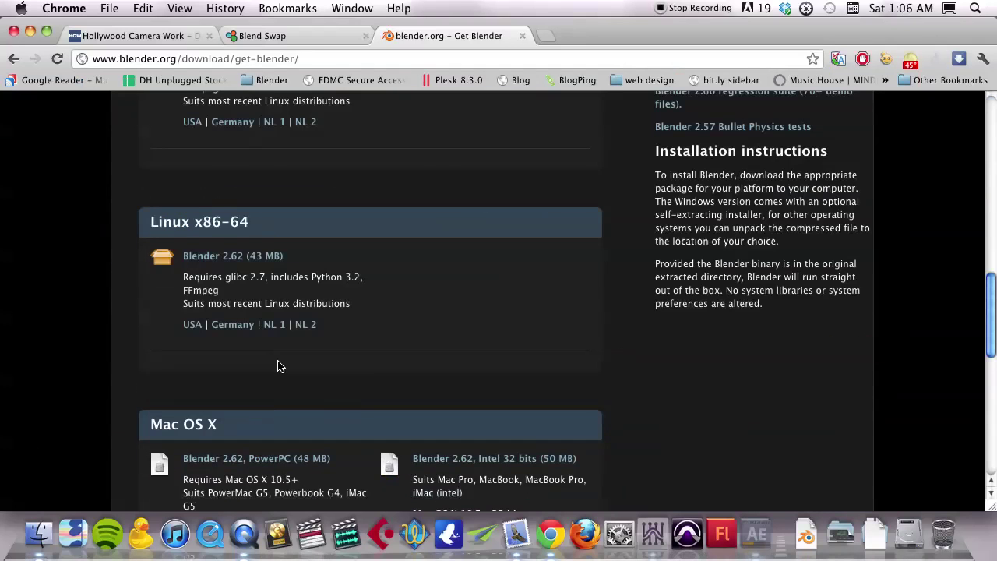
scroll(278, 366, up, 9)
scroll(278, 366, down, 6)
scroll(278, 366, down, 6)
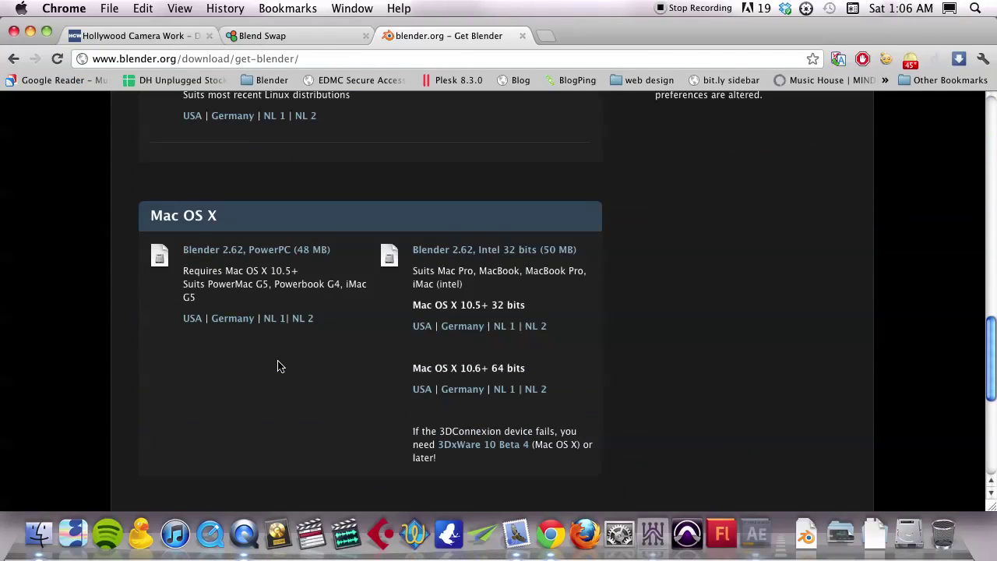
scroll(304, 366, down, 2)
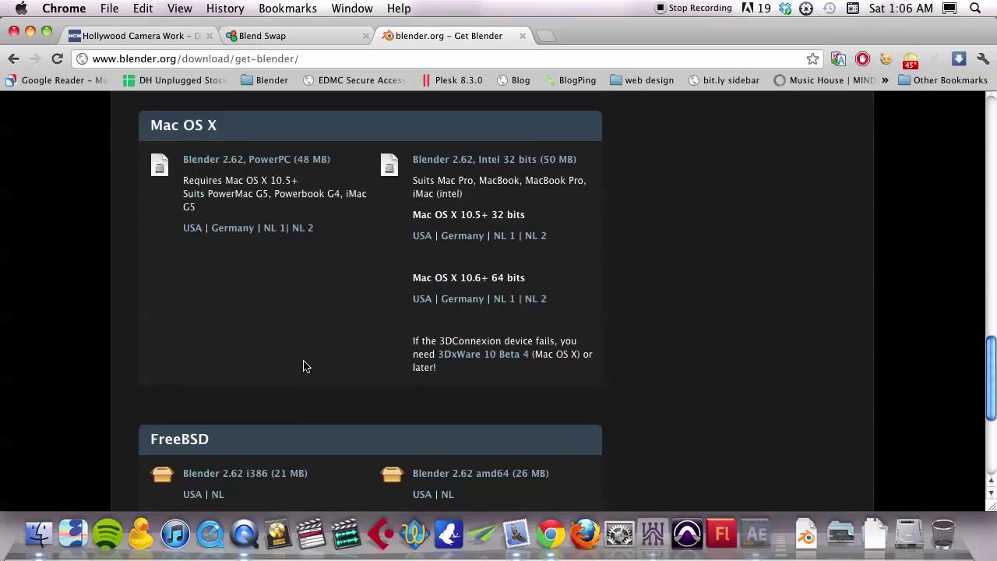
scroll(328, 366, down, 5)
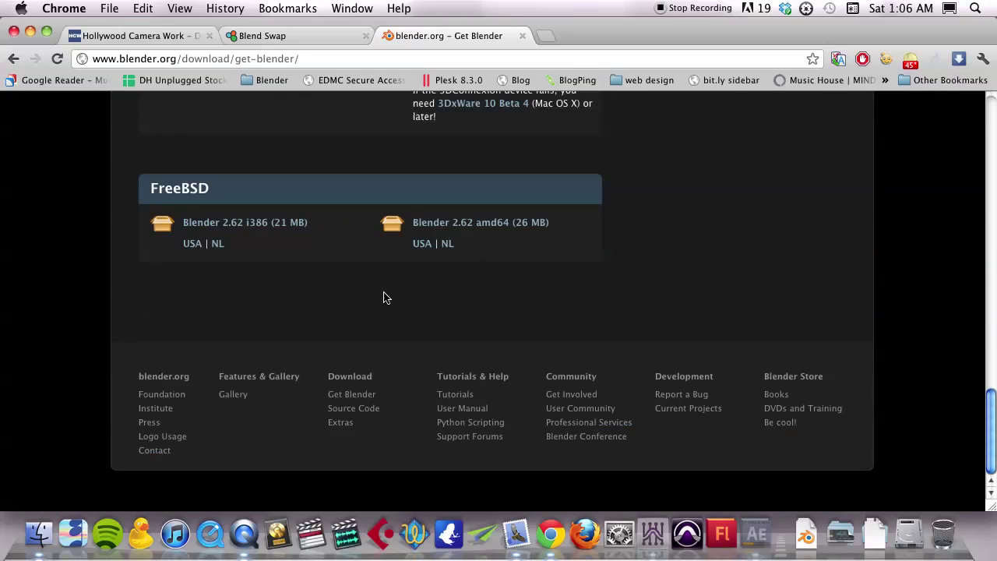
scroll(383, 296, up, 10)
scroll(383, 296, up, 3)
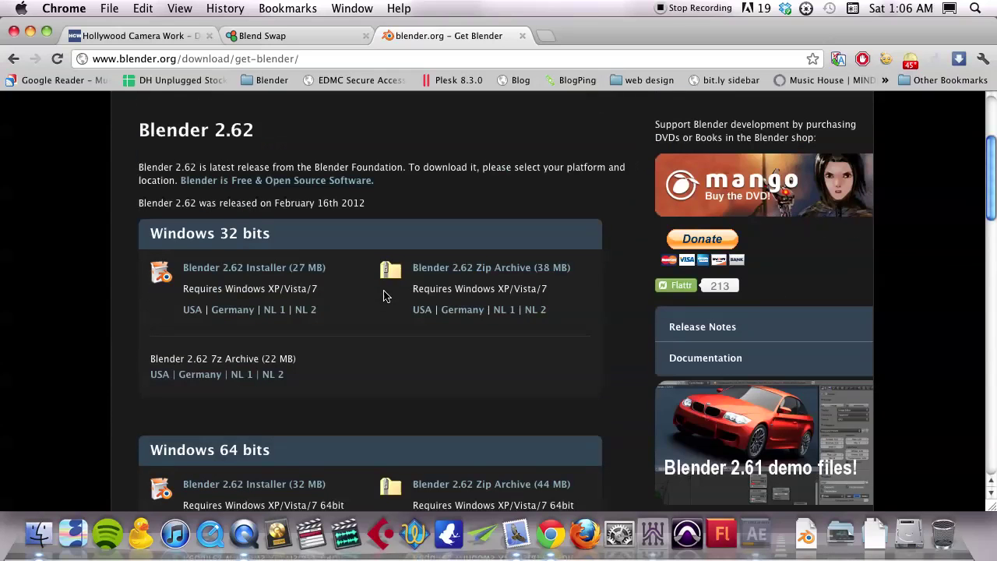
scroll(383, 296, up, 2)
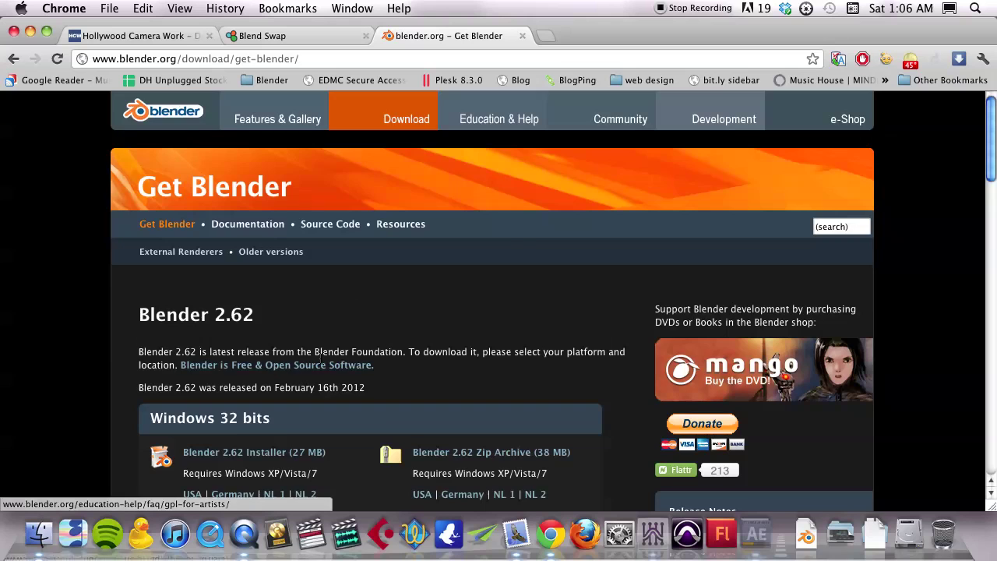
scroll(304, 354, down, 8)
scroll(311, 277, down, 5)
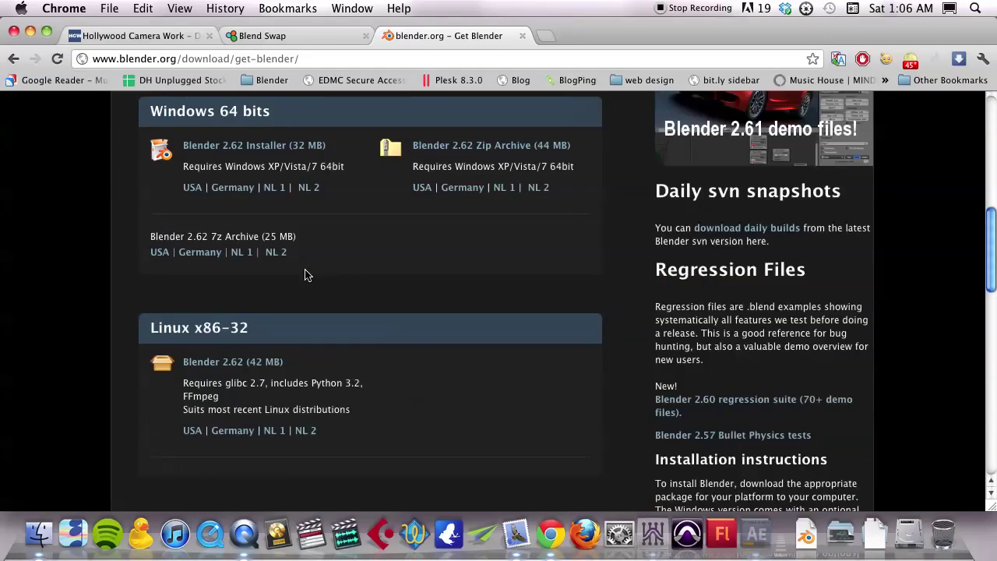
scroll(350, 292, down, 15)
scroll(350, 293, up, 18)
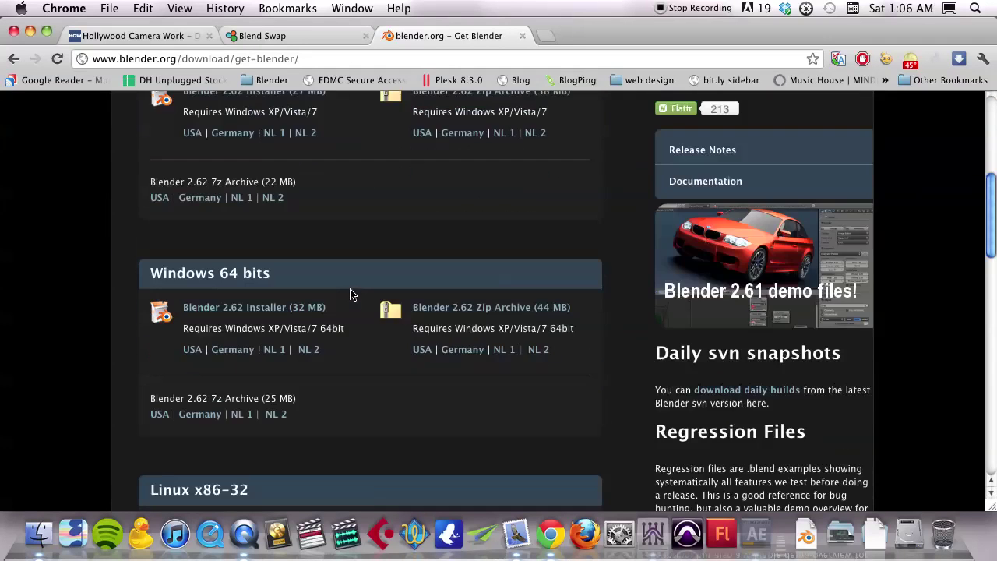
scroll(350, 294, up, 10)
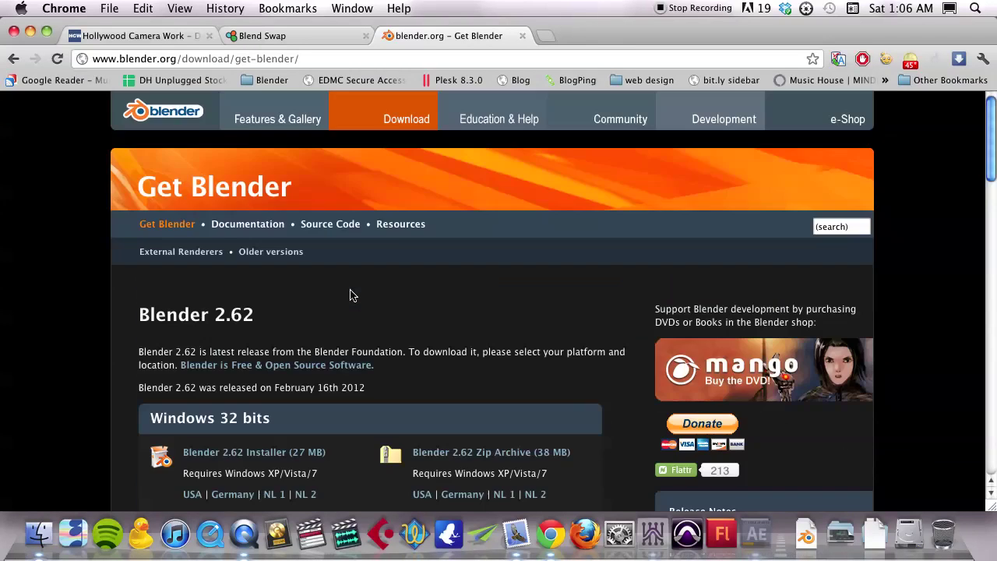
click(288, 36)
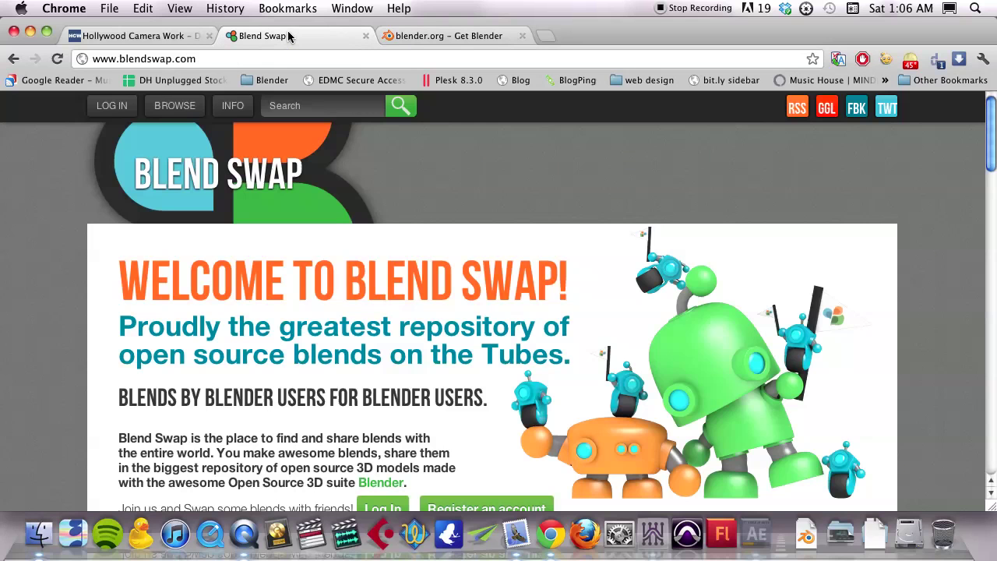
On Hollywood Camera Work's Green Screen Plates page, find the Matchmove Test Wide Main HD Plate (226 MB)
click(119, 43)
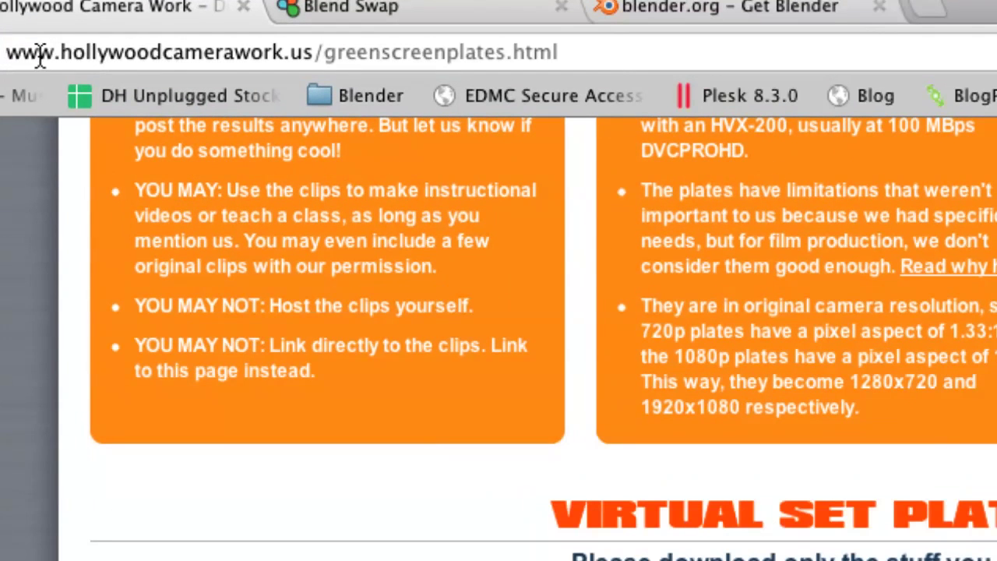
drag(11, 53, 310, 56)
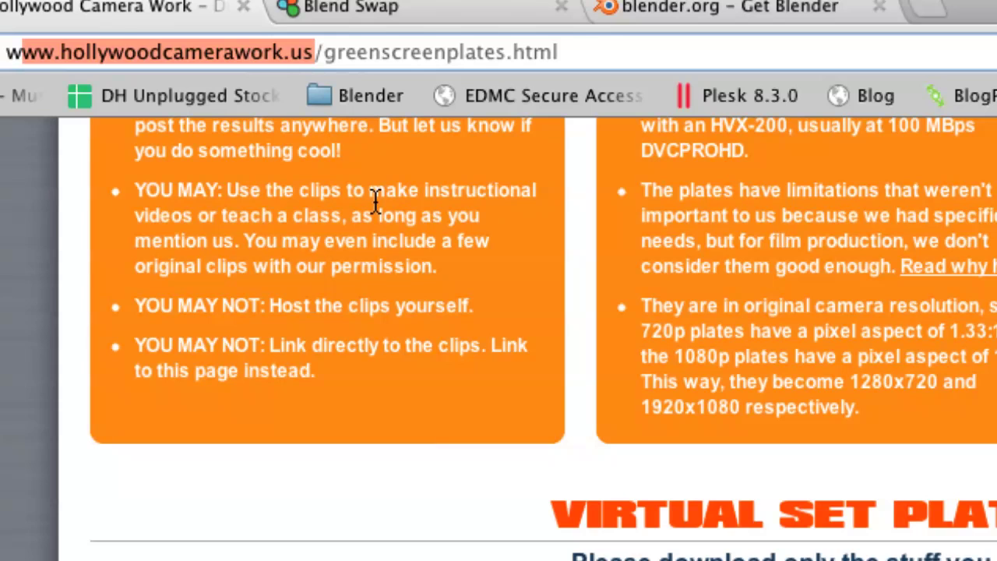
scroll(374, 194, up, 10)
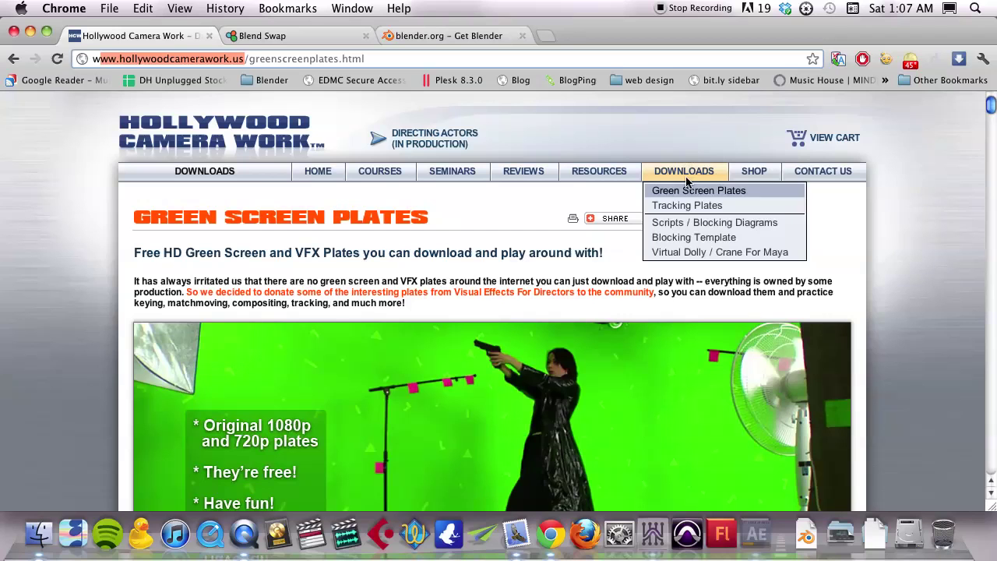
mouse_move(684, 170)
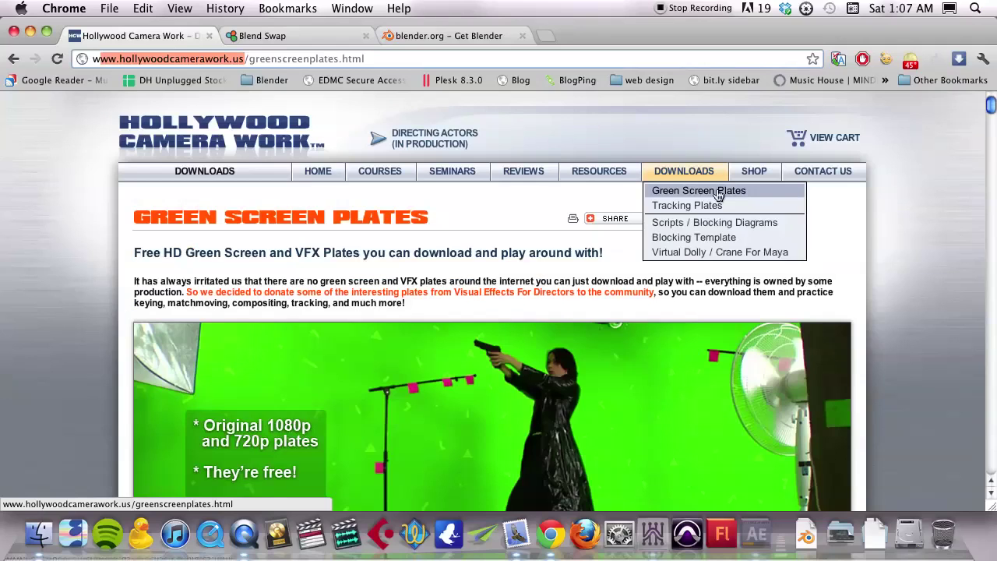
scroll(498, 288, down, 15)
scroll(499, 288, up, 8)
scroll(493, 290, down, 3)
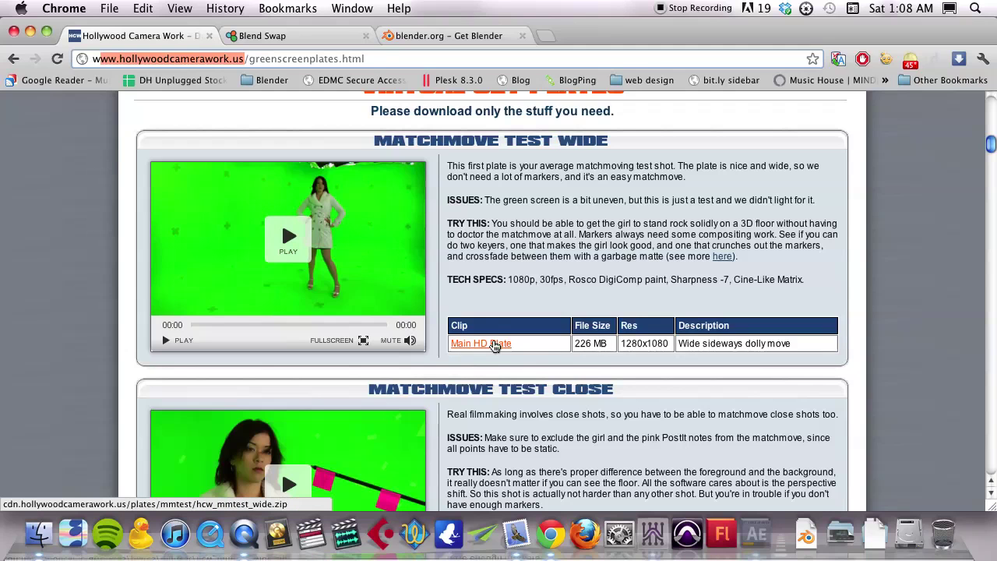
Return to the Blend Swap home page and bring up its BROWSE category list
click(422, 40)
click(267, 39)
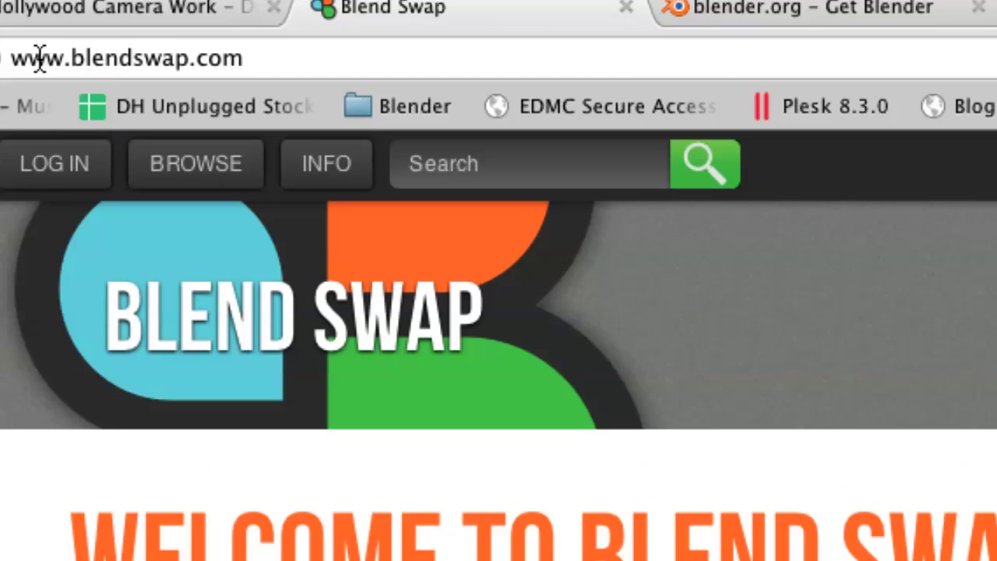
drag(10, 57, 233, 49)
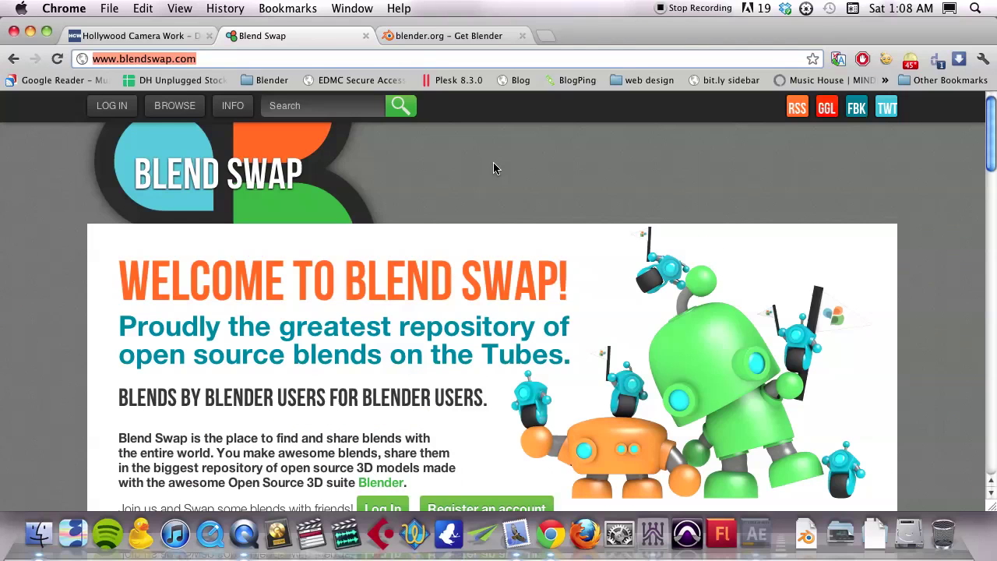
click(493, 167)
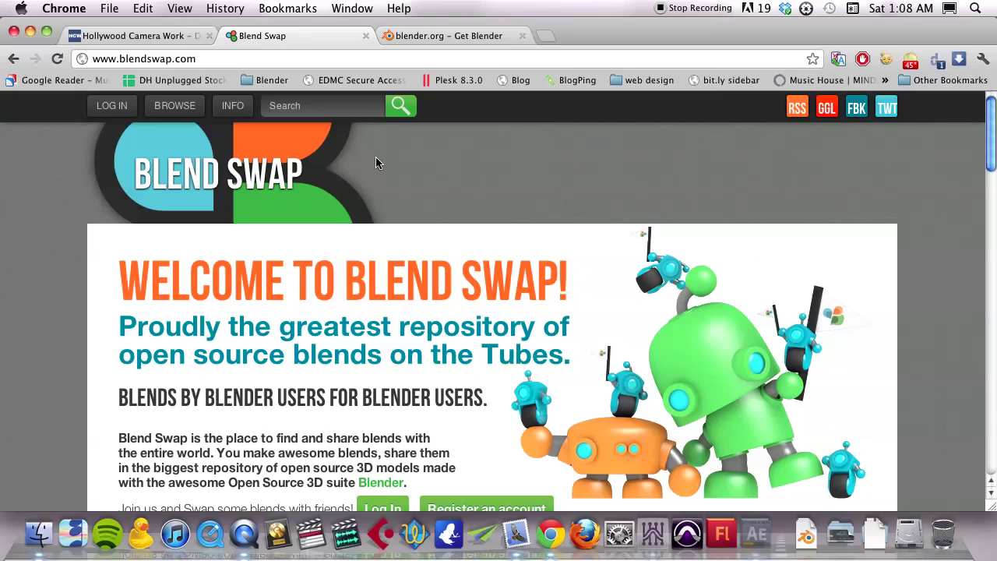
scroll(515, 272, down, 10)
scroll(515, 272, up, 10)
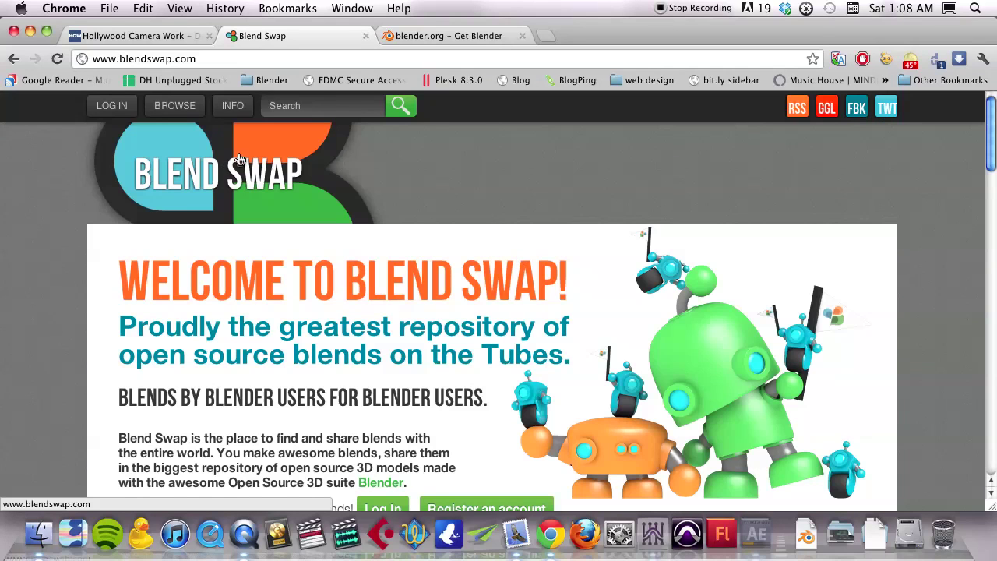
mouse_move(182, 107)
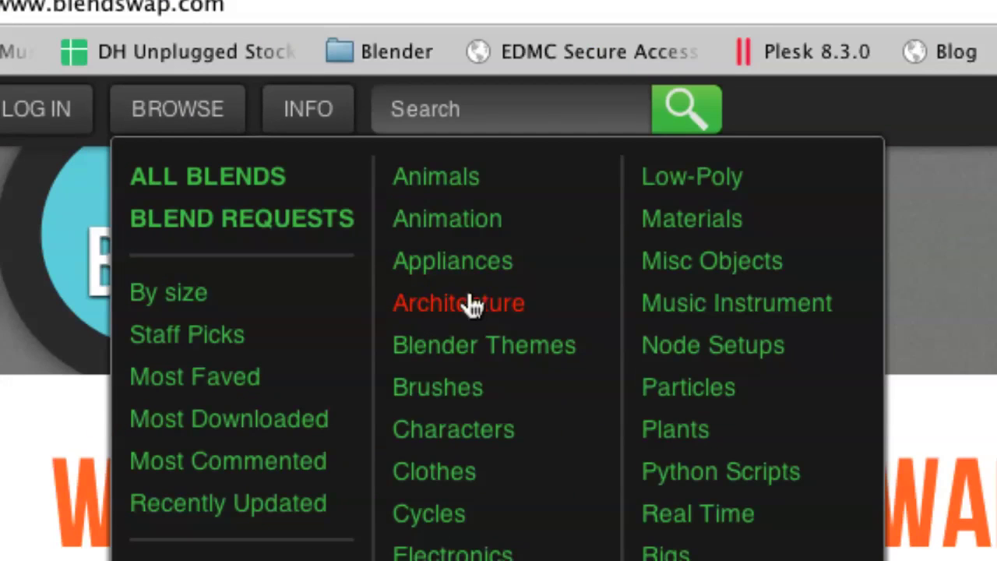
Open the Architecture category and preview the Two-Story Mall blend before returning to the listings
click(469, 296)
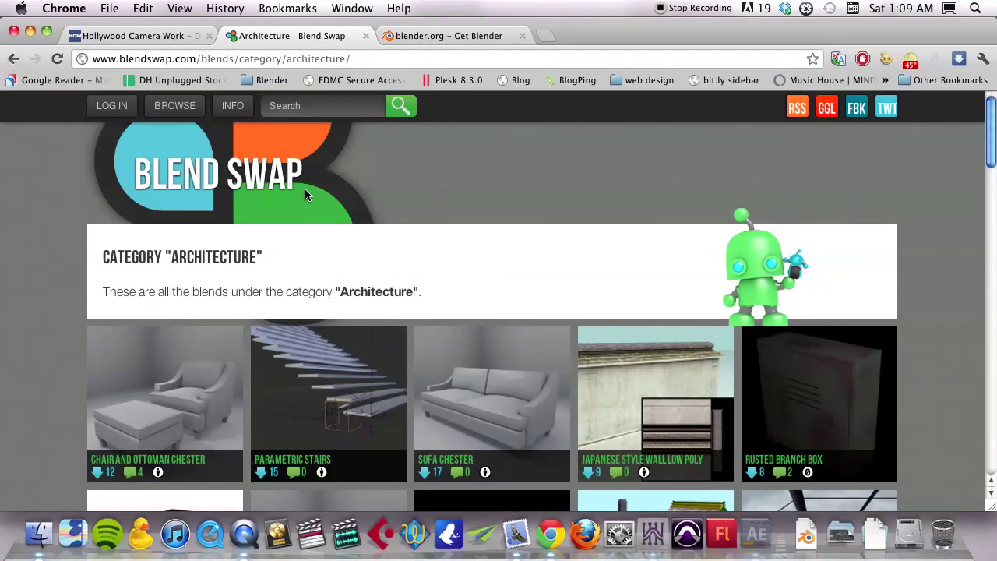
scroll(555, 213, down, 3)
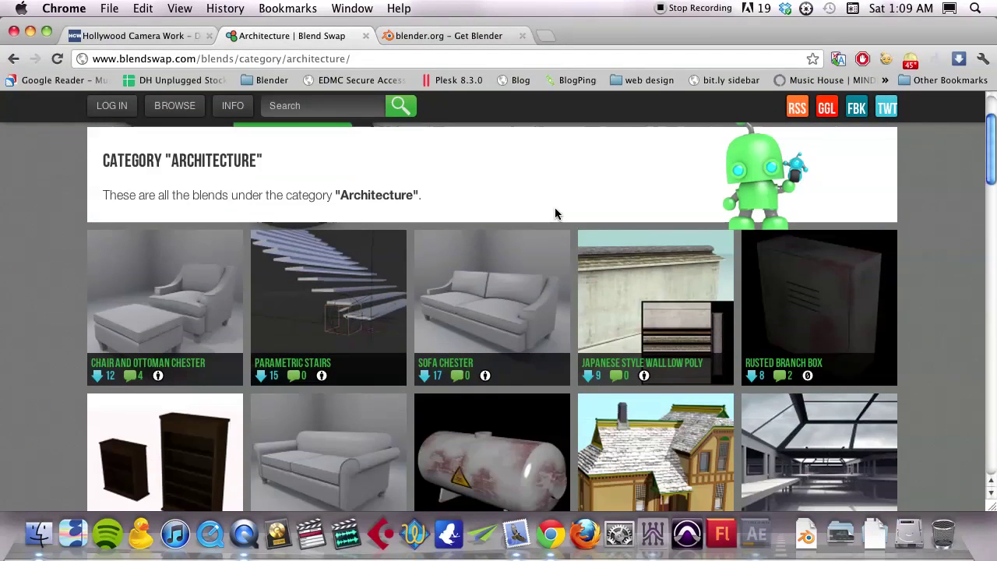
scroll(556, 212, down, 5)
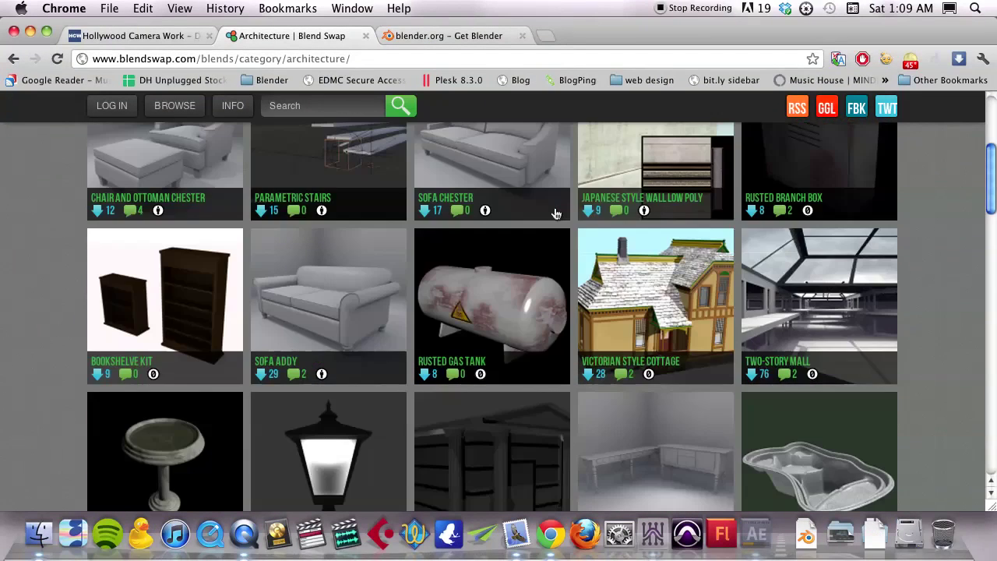
scroll(555, 213, down, 3)
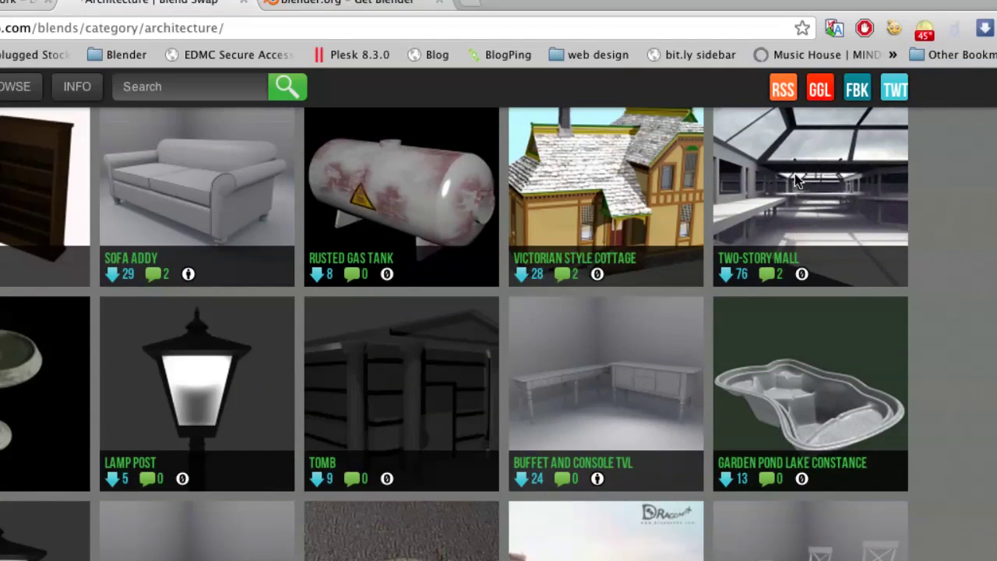
click(794, 179)
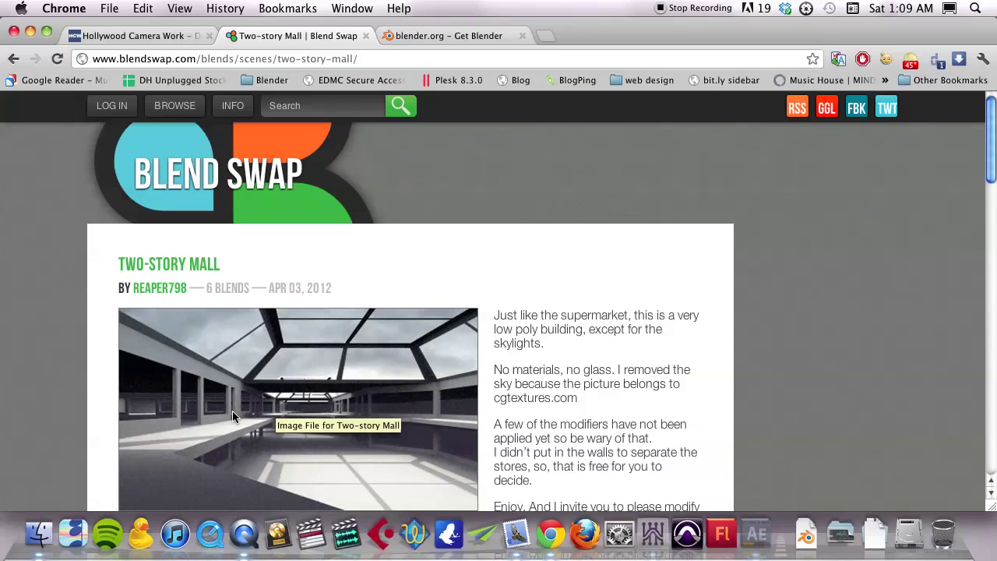
click(13, 62)
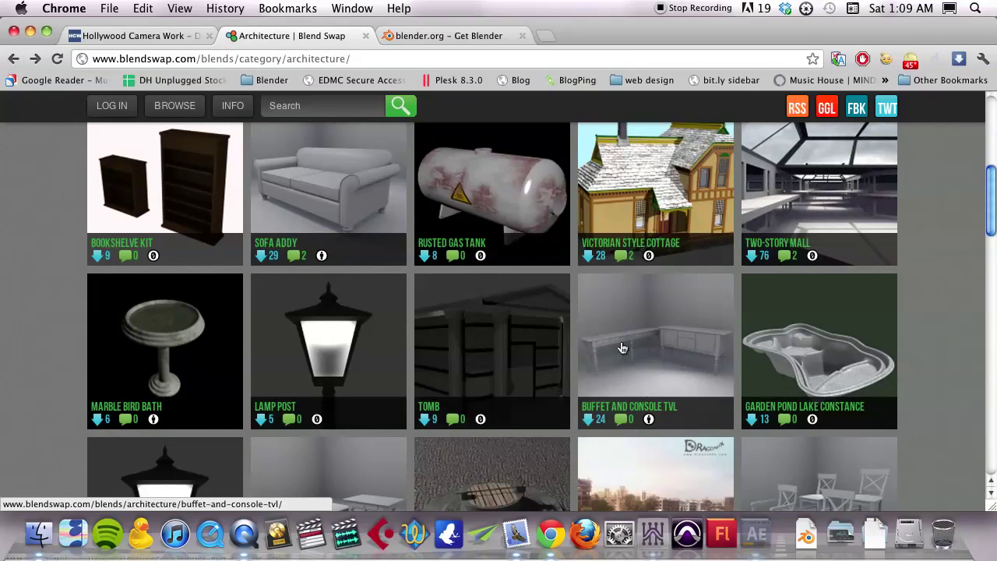
Page through the Architecture blends past page 2 toward the Bank Interior listing
scroll(620, 348, down, 5)
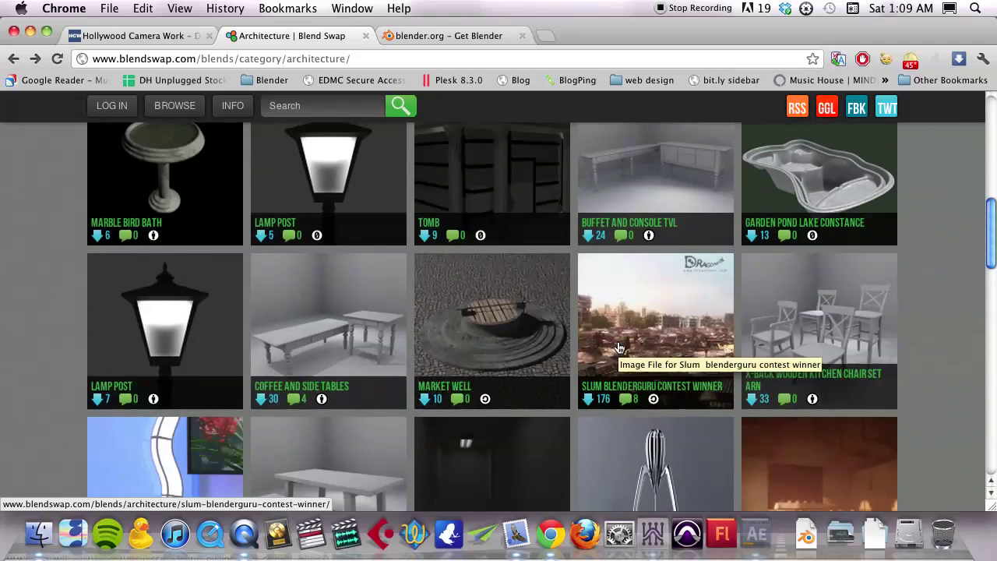
scroll(620, 348, down, 5)
scroll(620, 348, down, 5)
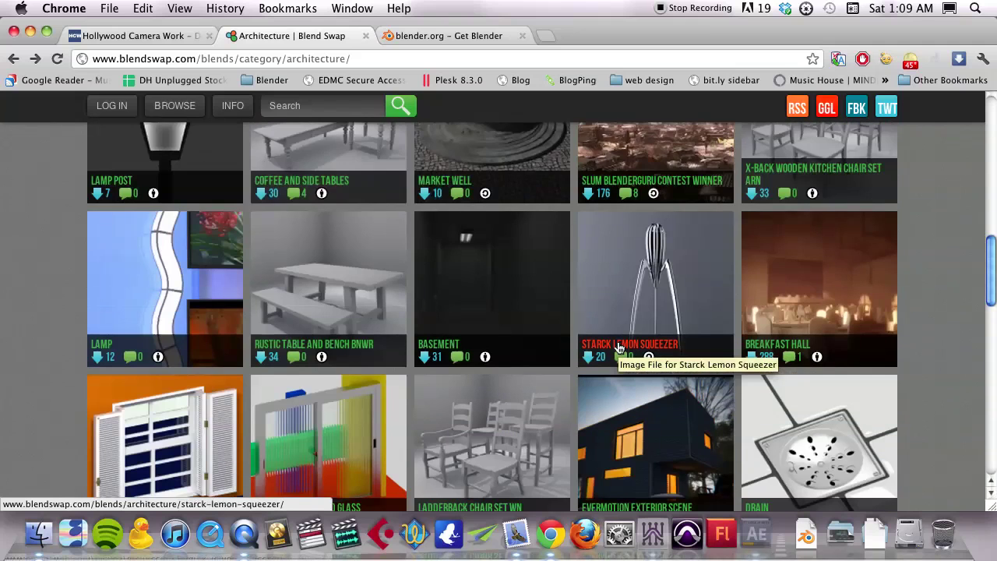
scroll(620, 347, up, 3)
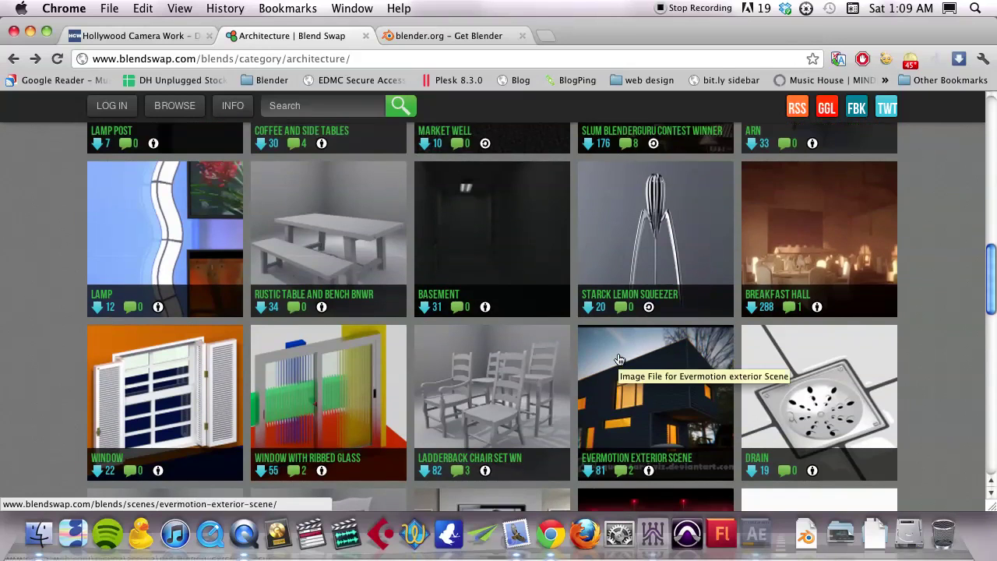
scroll(621, 343, down, 7)
scroll(621, 343, down, 5)
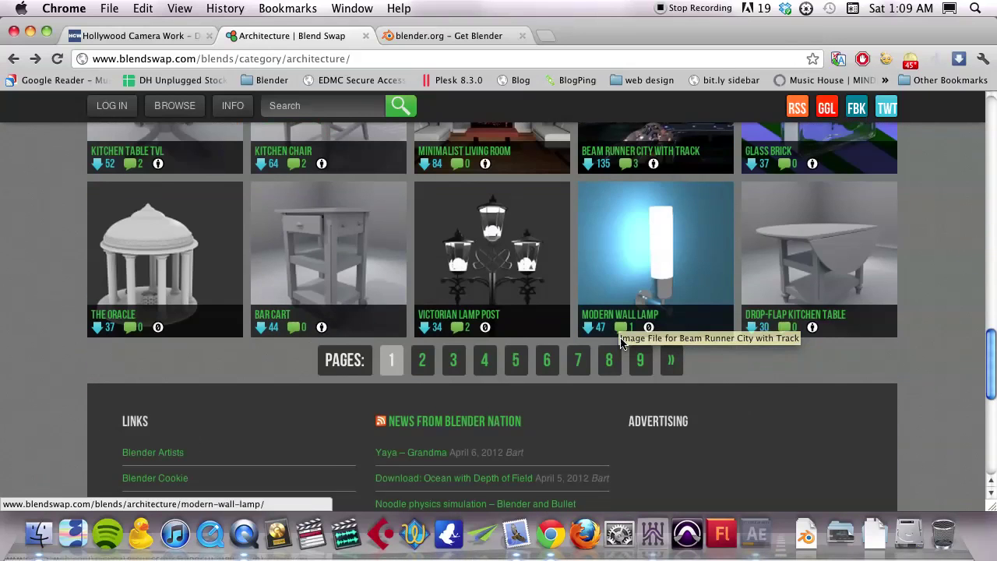
click(421, 361)
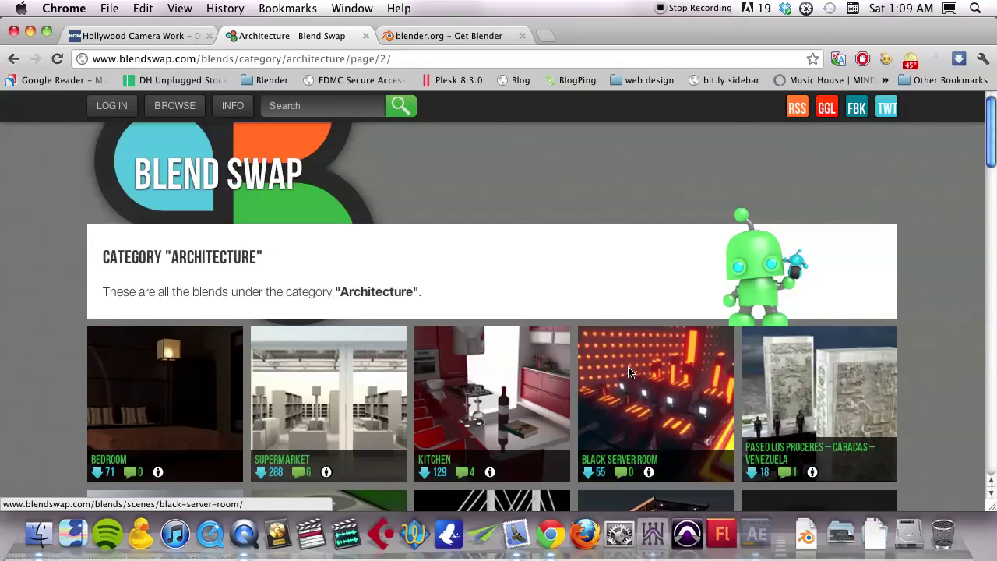
scroll(629, 372, down, 3)
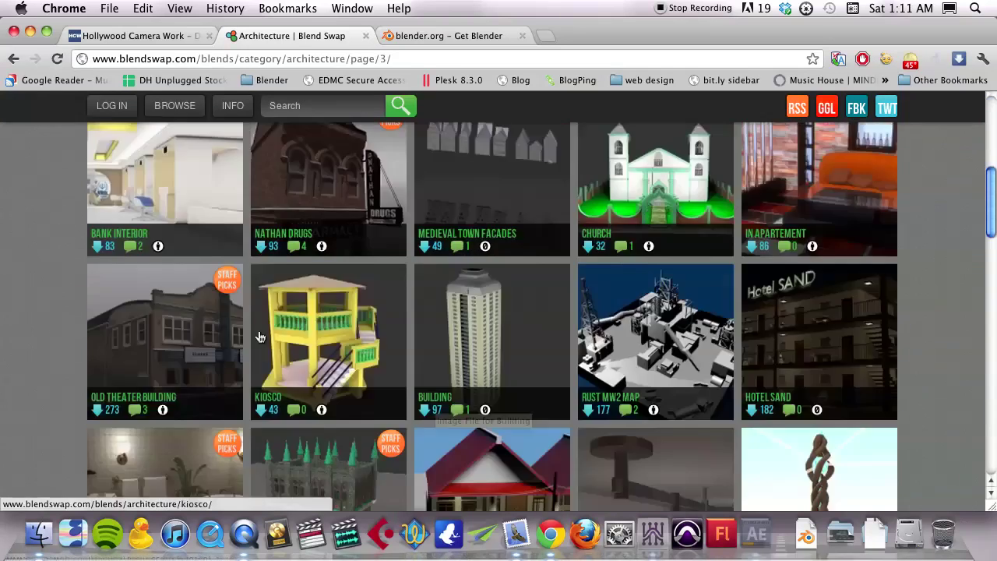
scroll(249, 357, up, 10)
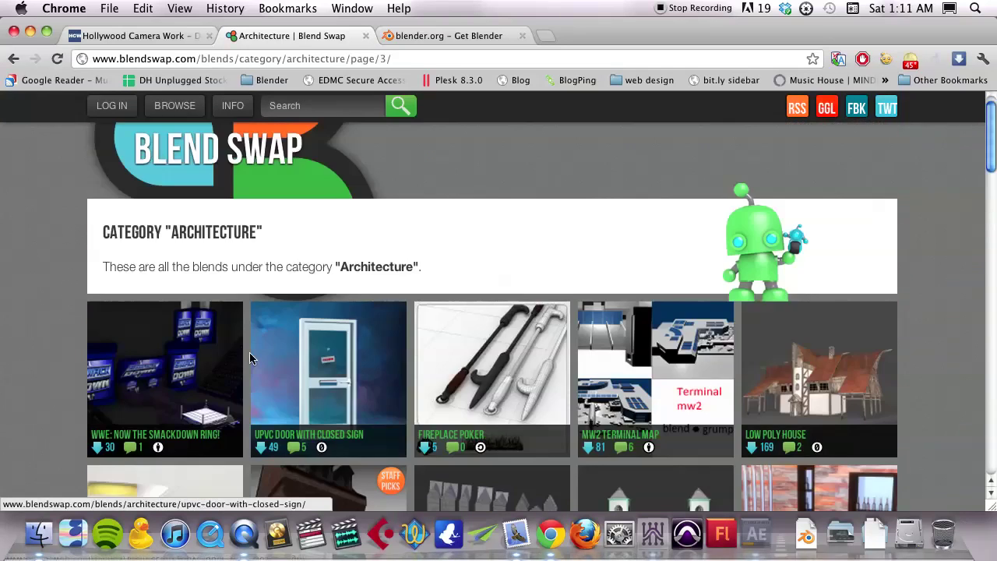
scroll(249, 357, down, 5)
scroll(193, 239, up, 1)
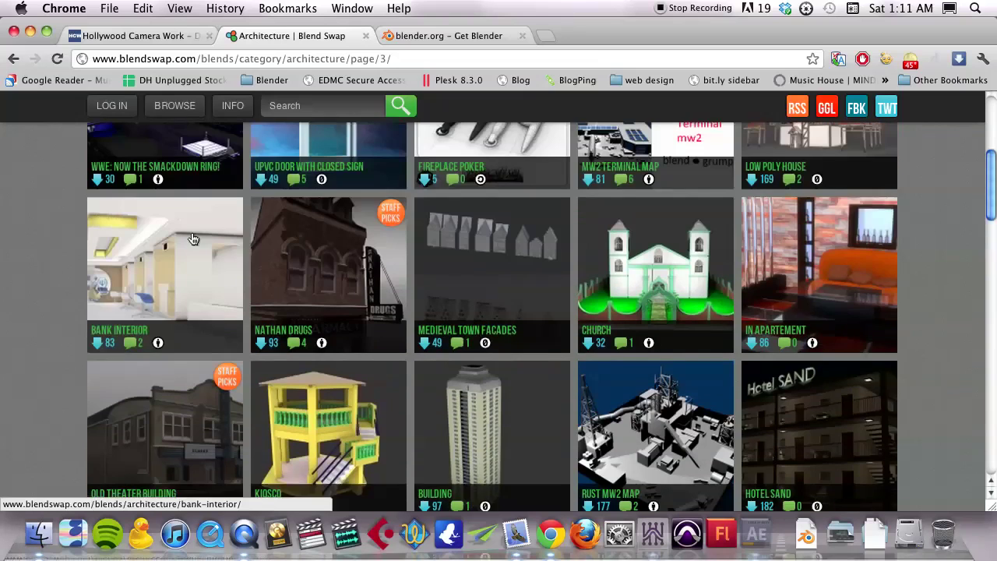
scroll(193, 240, up, 1)
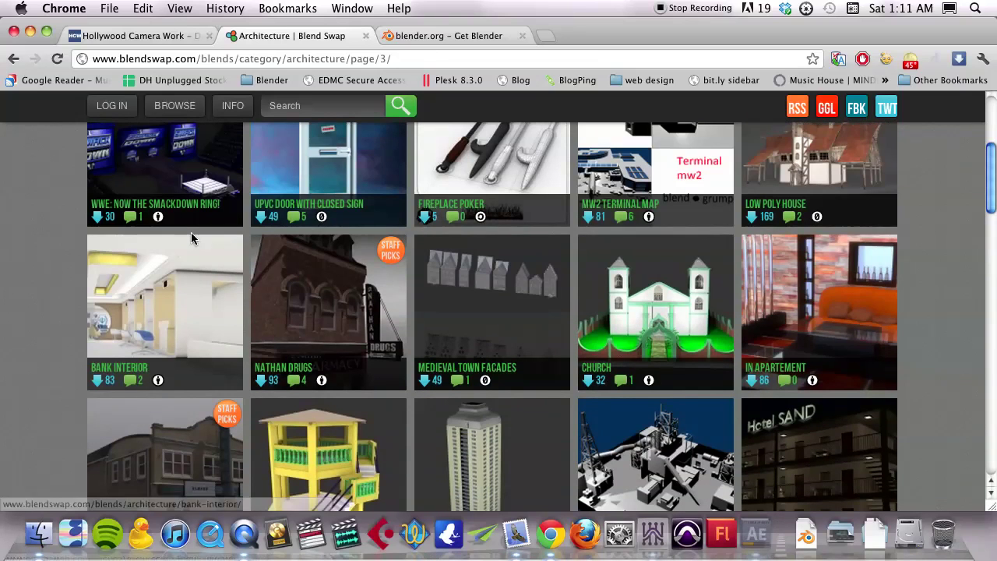
Open the Bank Interior blend's page on Blend Swap
click(178, 308)
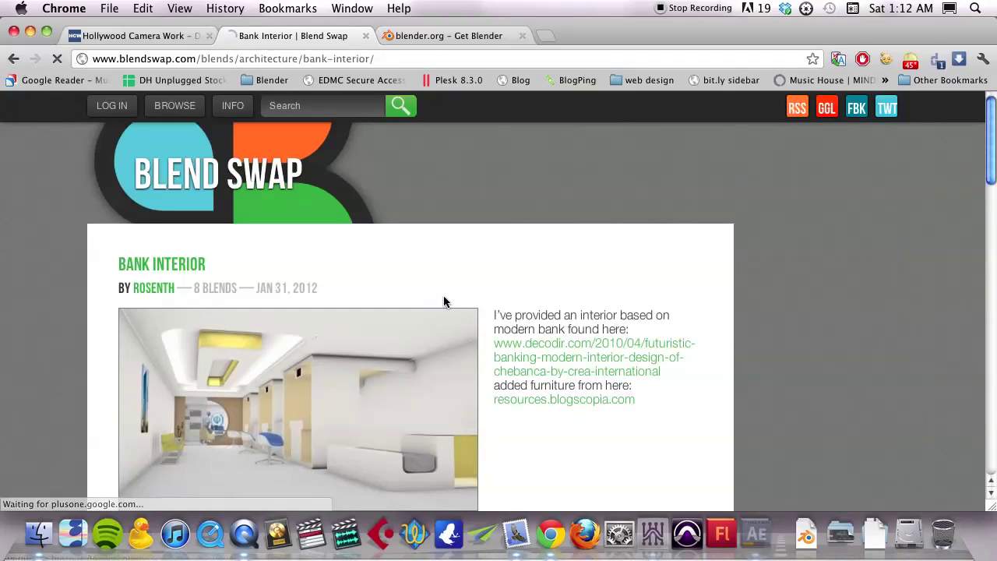
scroll(444, 301, down, 5)
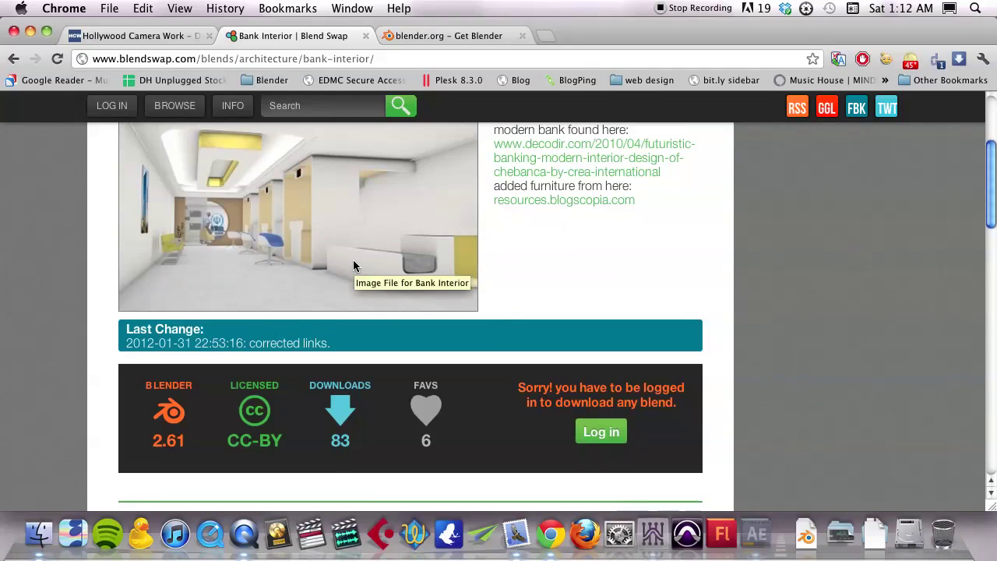
scroll(354, 264, up, 2)
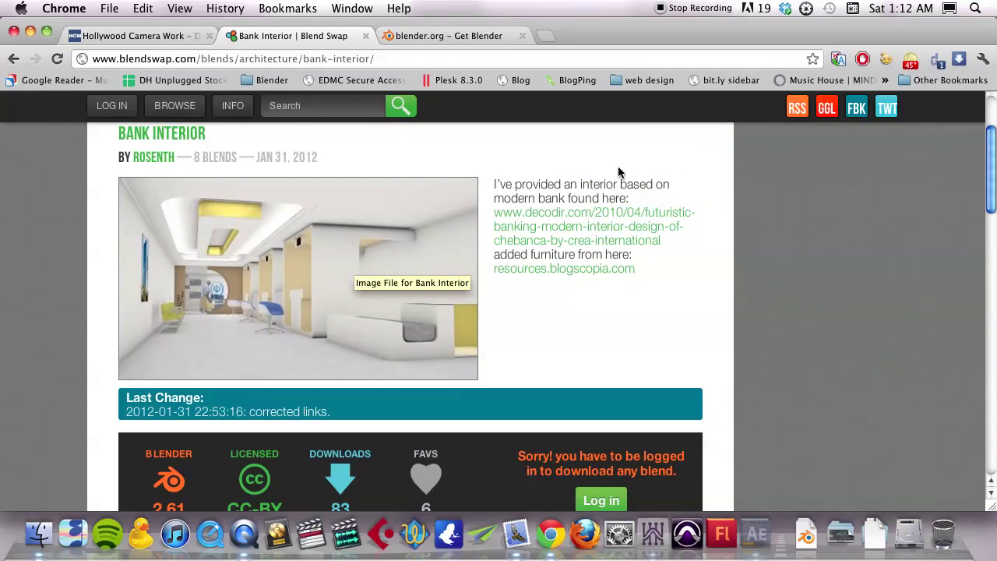
Sign in with the account username and download Bank Interior as bank.zip
click(111, 109)
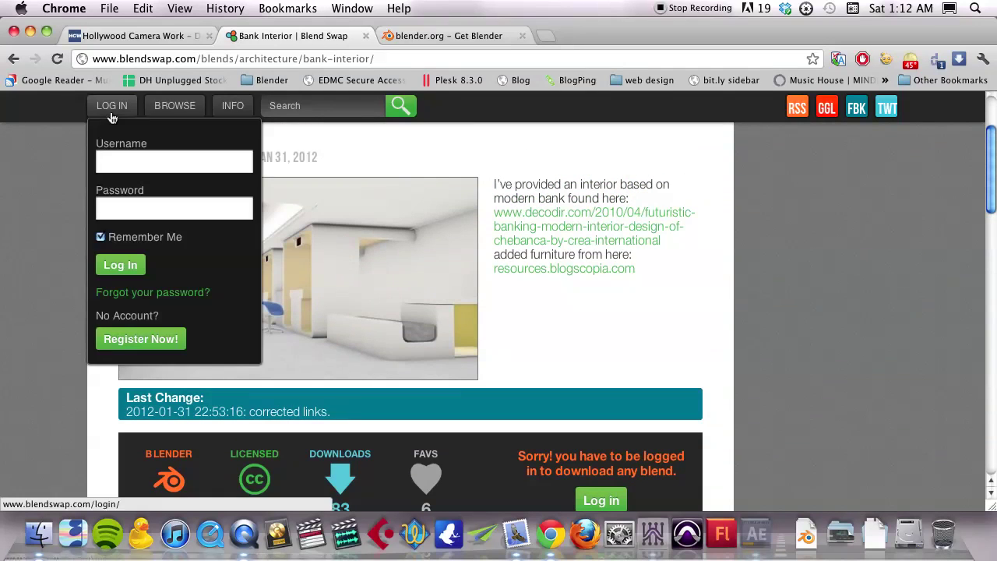
click(109, 156)
text(c)
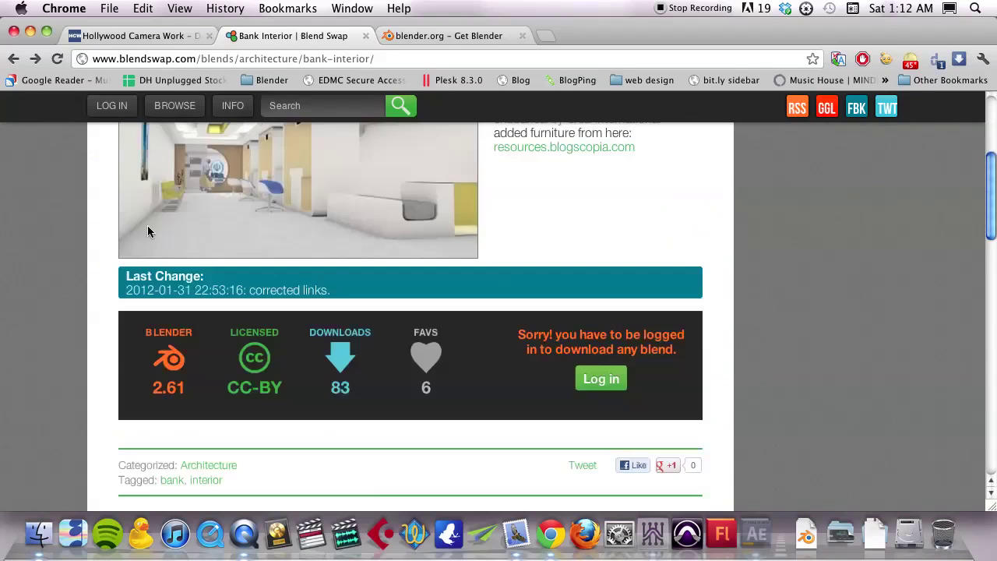
scroll(224, 278, down, 1)
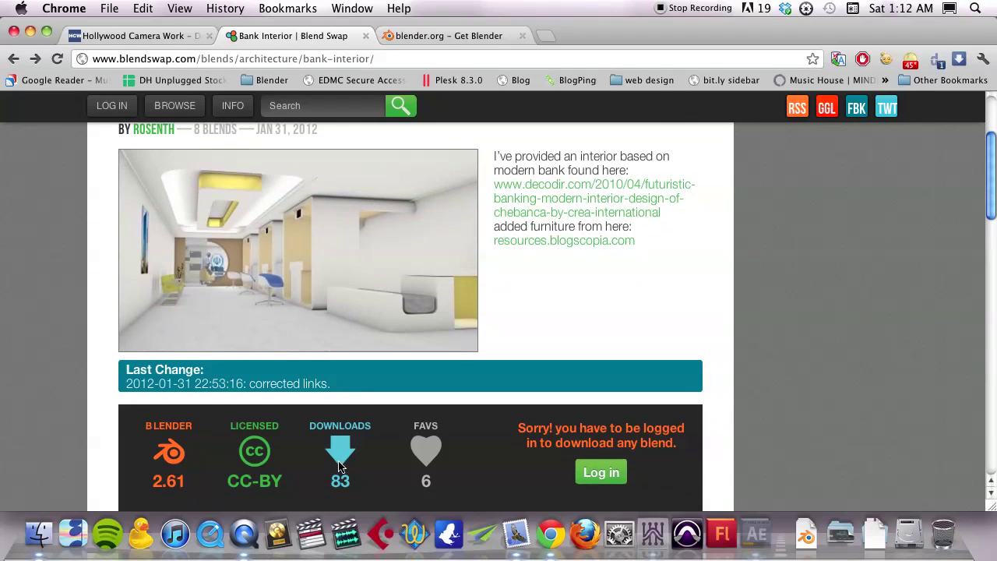
scroll(334, 440, down, 5)
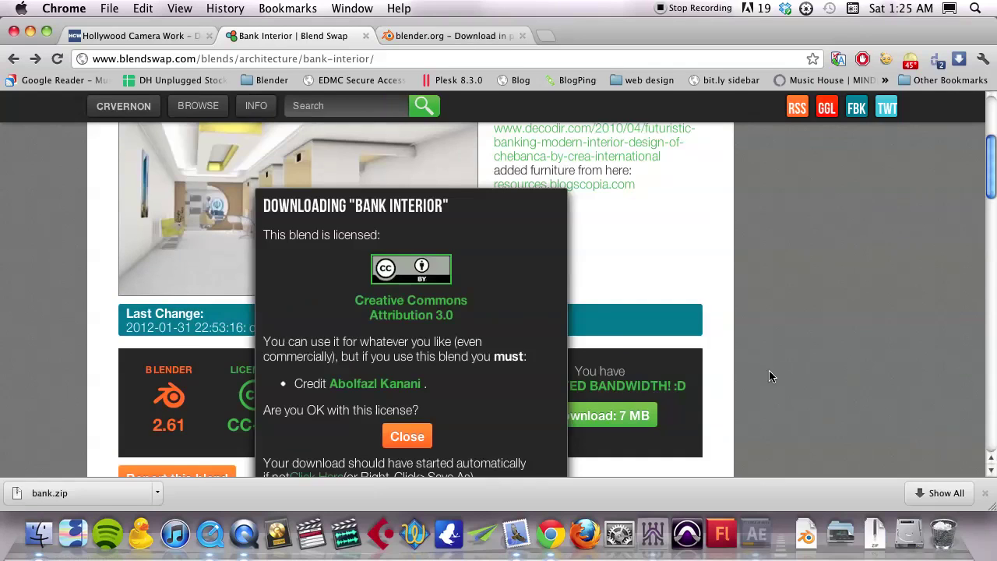
Reveal the desktop and open the MM Test Wide folder
key(F11)
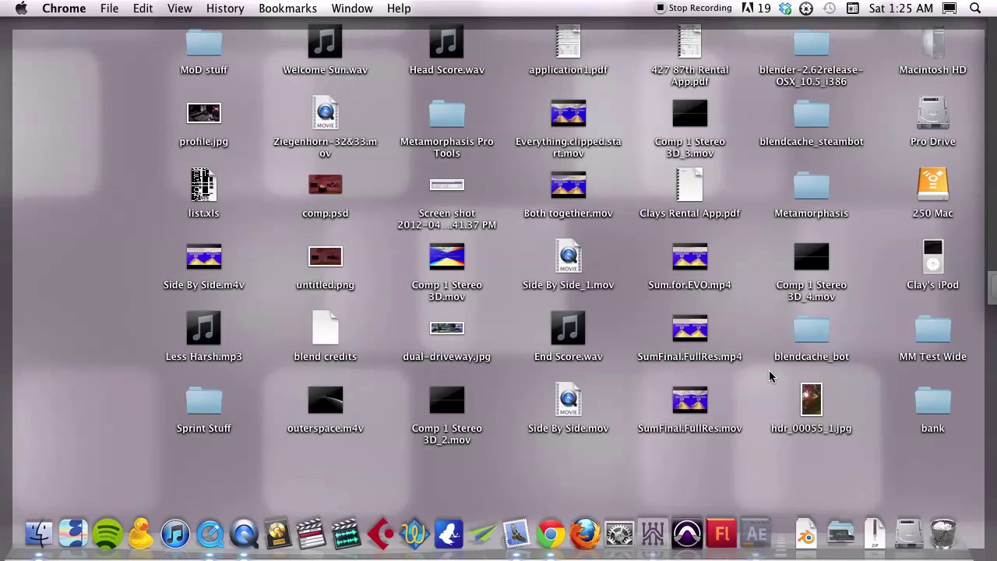
click(933, 336)
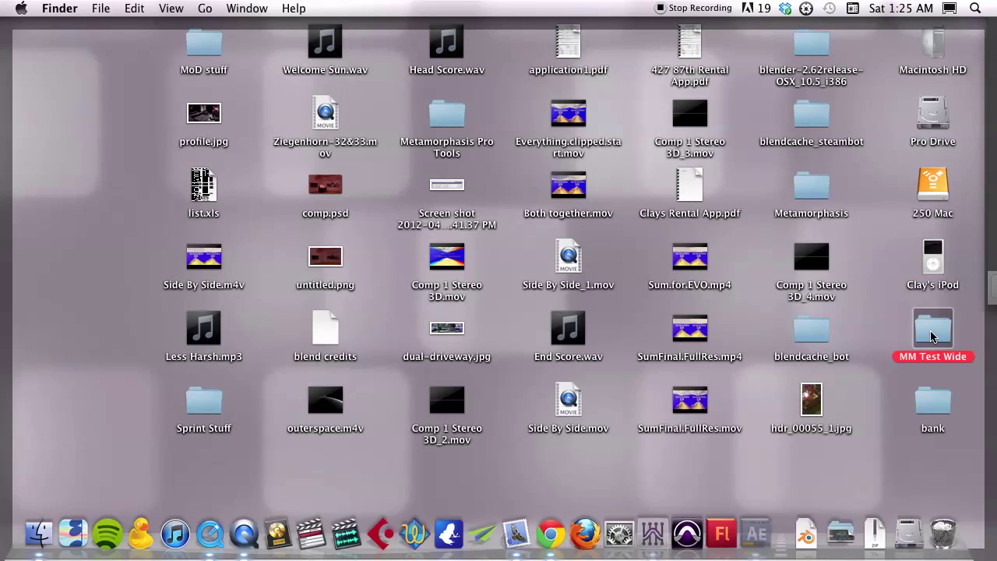
key(super+o)
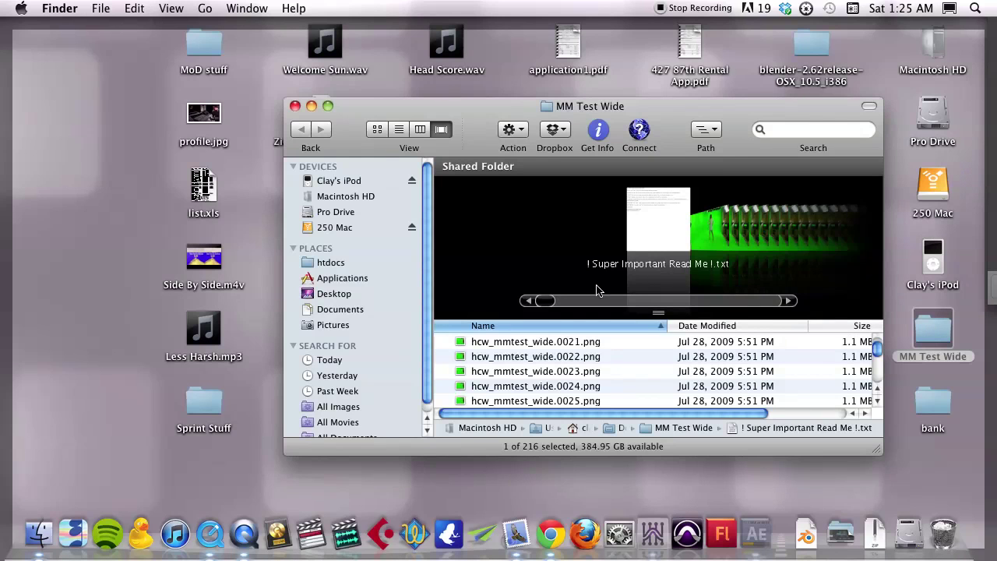
drag(550, 301, 617, 302)
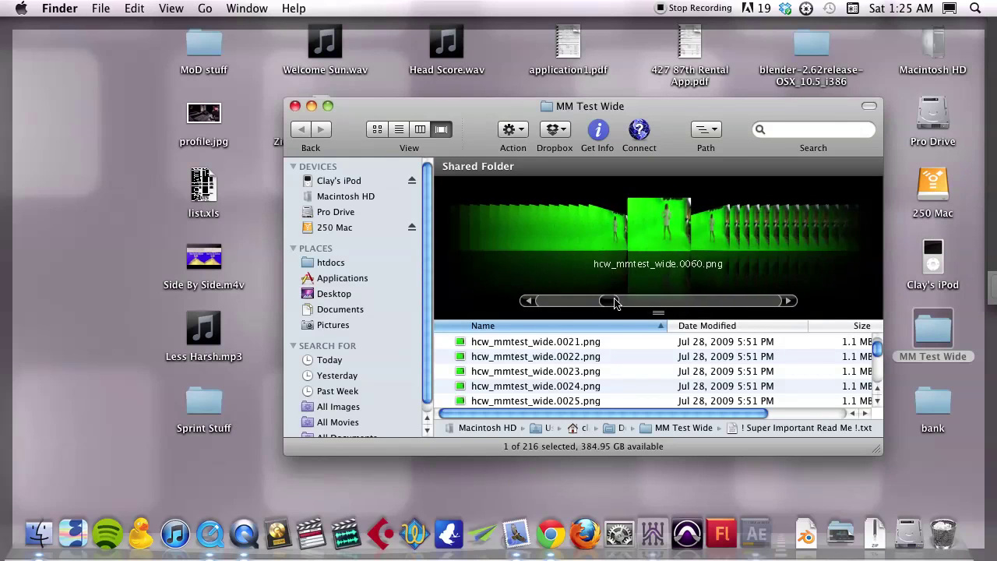
Open the bank and blender-2.62release-OSX_10.5_i386 folders in their own Finder windows
click(927, 392)
key(super+o)
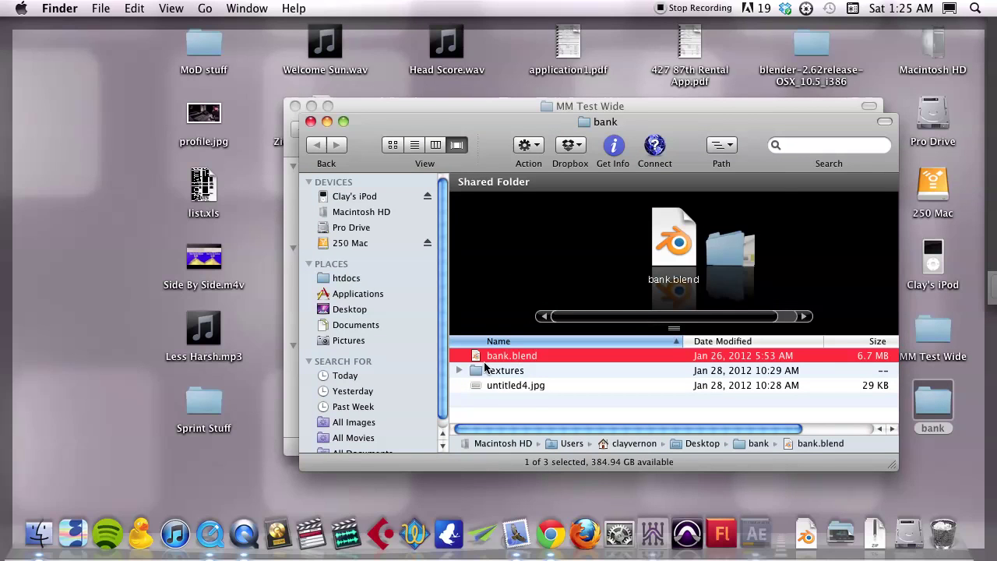
click(811, 52)
key(super+o)
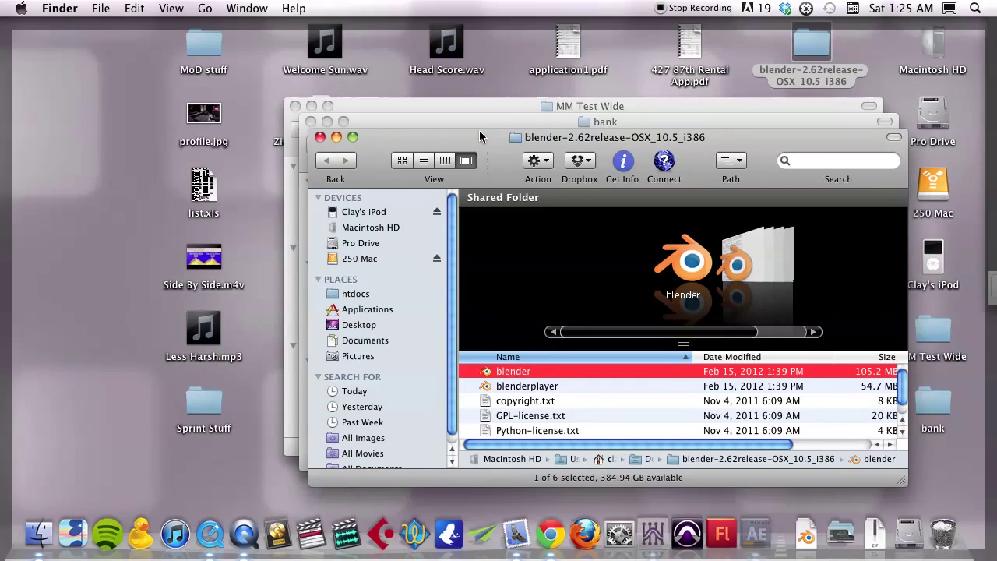
mouse_move(485, 131)
mouse_down()
mouse_move(419, 153)
mouse_move(496, 147)
mouse_up()
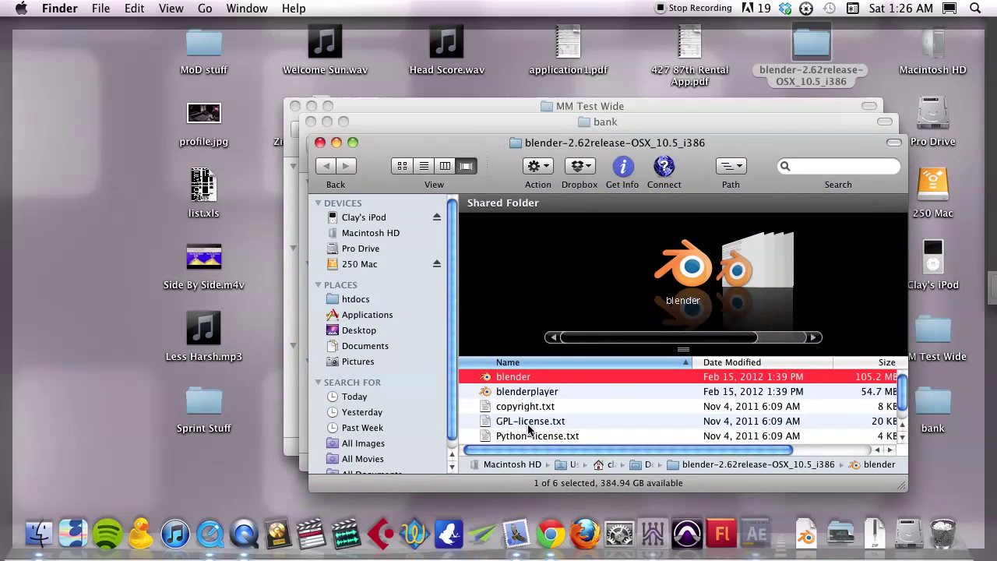
Launch Blender 2.62 and dismiss the splash screen to reveal the default cube, camera and lamp
double_click(510, 379)
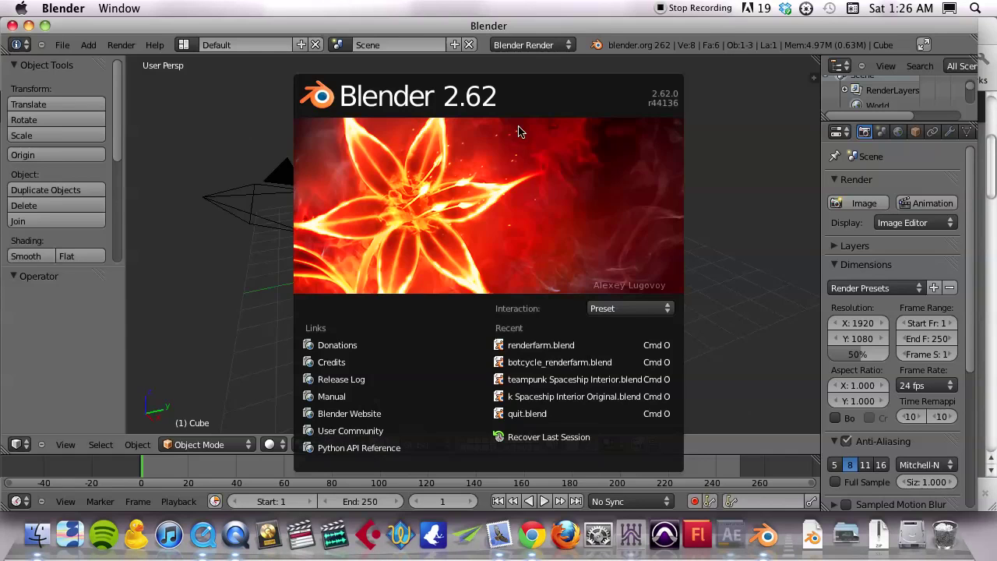
click(315, 281)
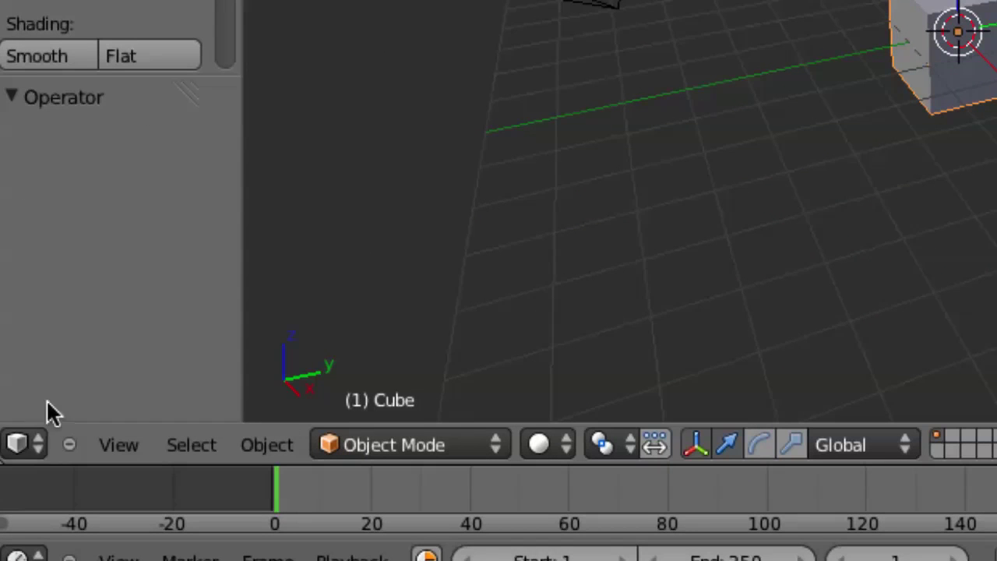
Switch the main 3D View area's editor type to the Movie Clip Editor
click(37, 445)
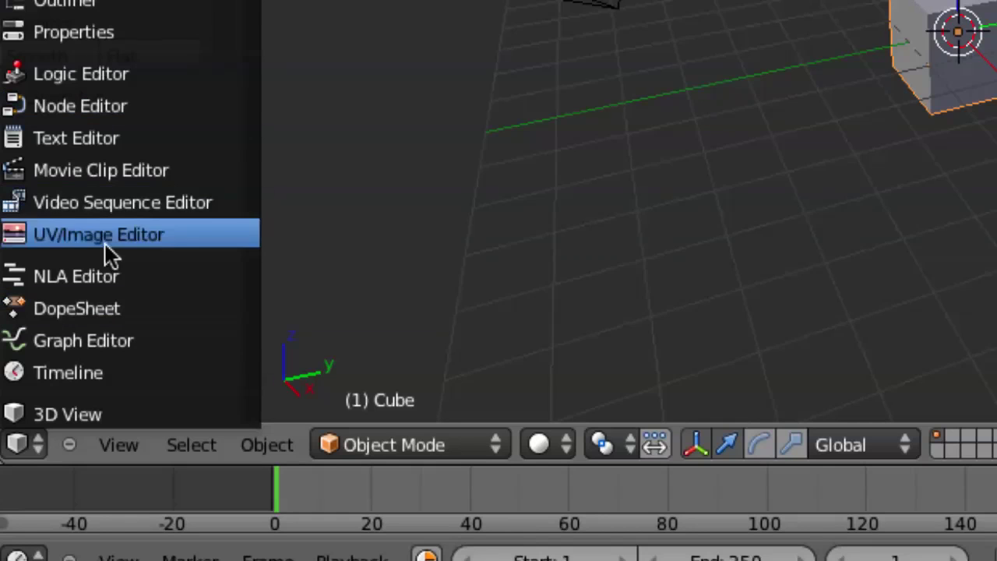
click(27, 447)
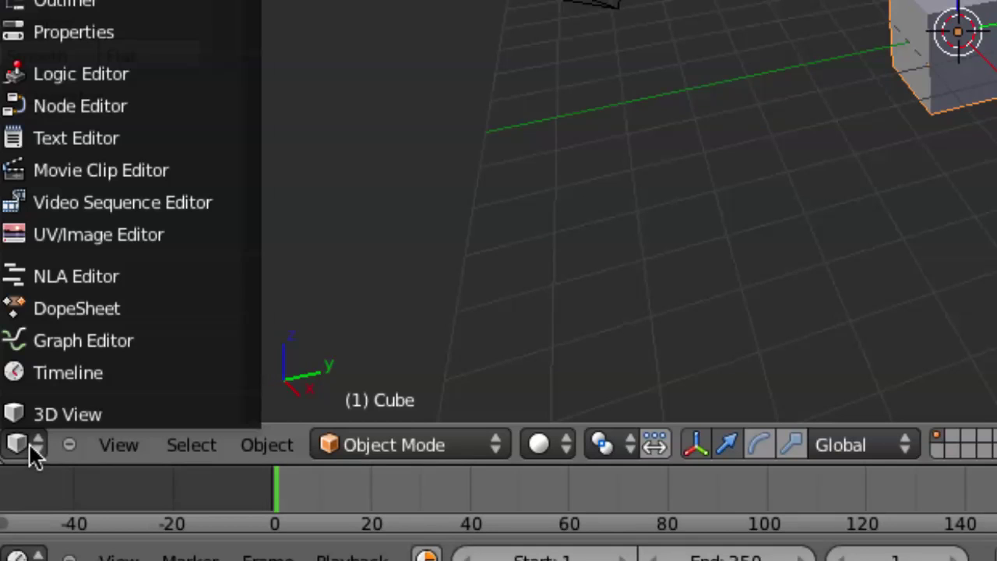
click(450, 310)
click(17, 446)
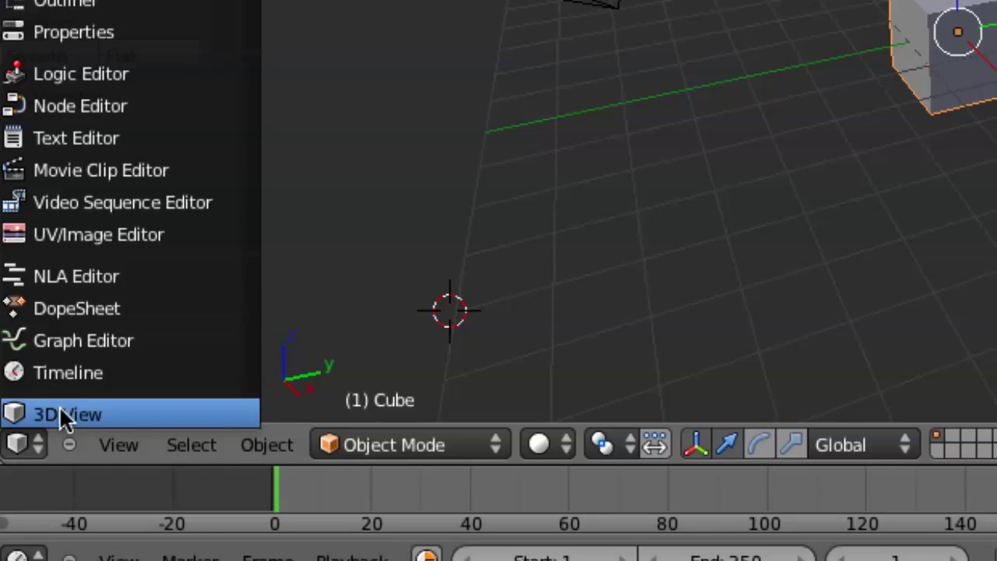
click(81, 175)
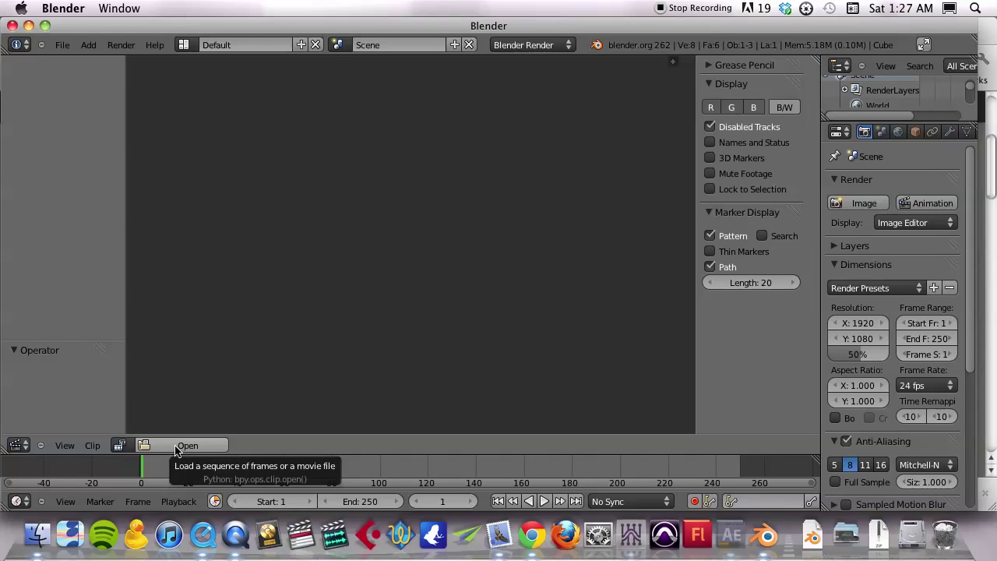
Load hcw_mmtest_wide.0000.png from Desktop > MM Test Wide as the movie clip sequence
click(179, 445)
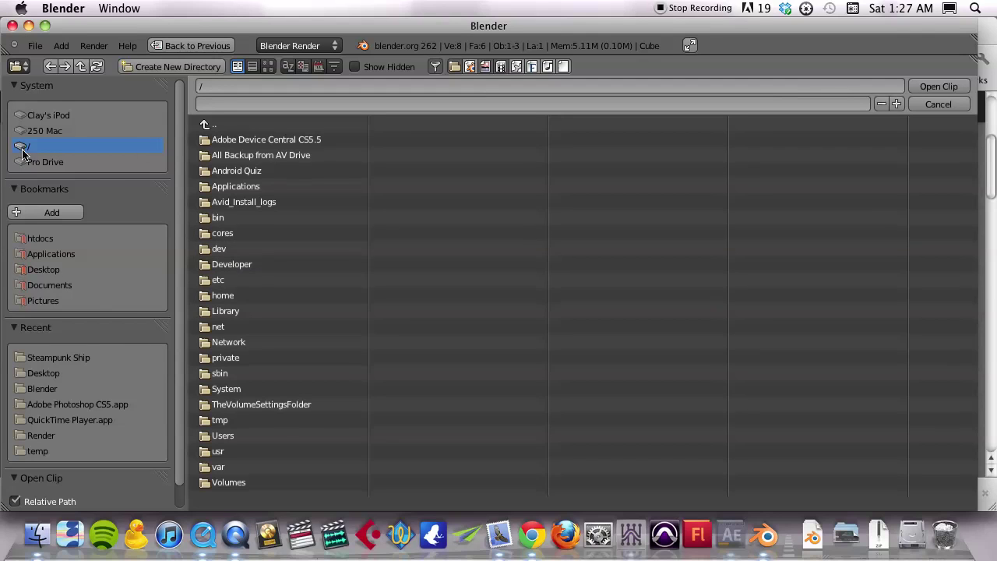
click(42, 271)
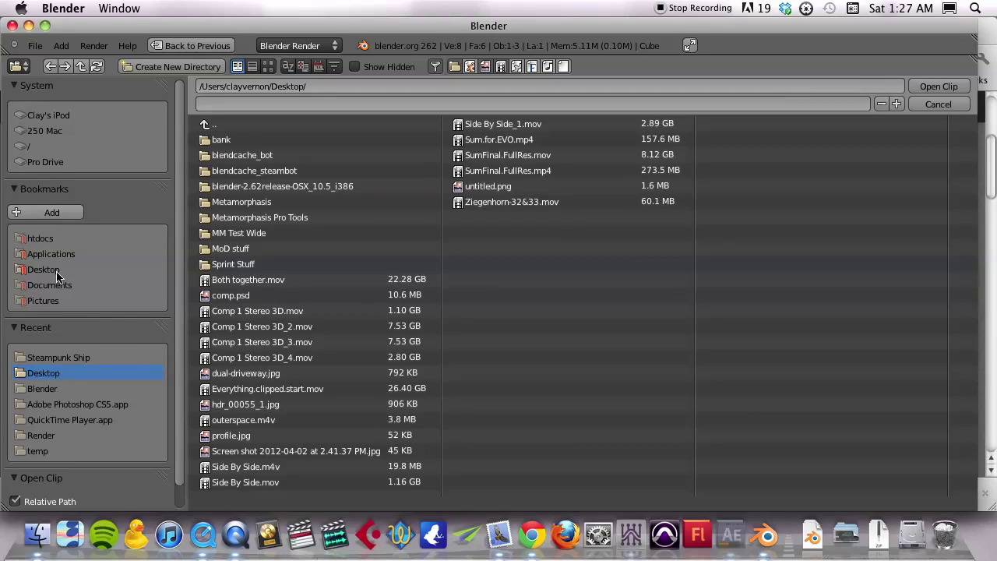
click(246, 233)
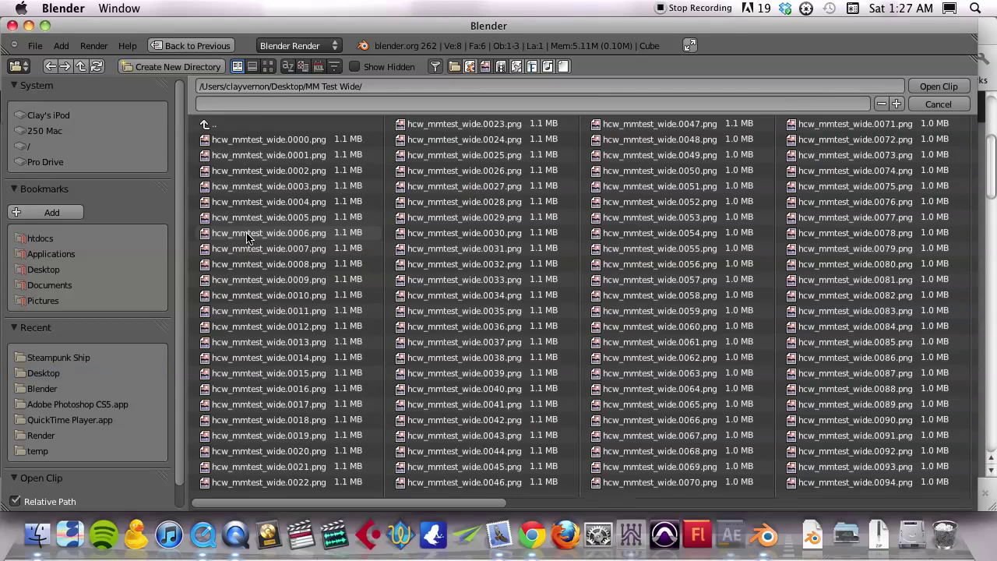
click(249, 141)
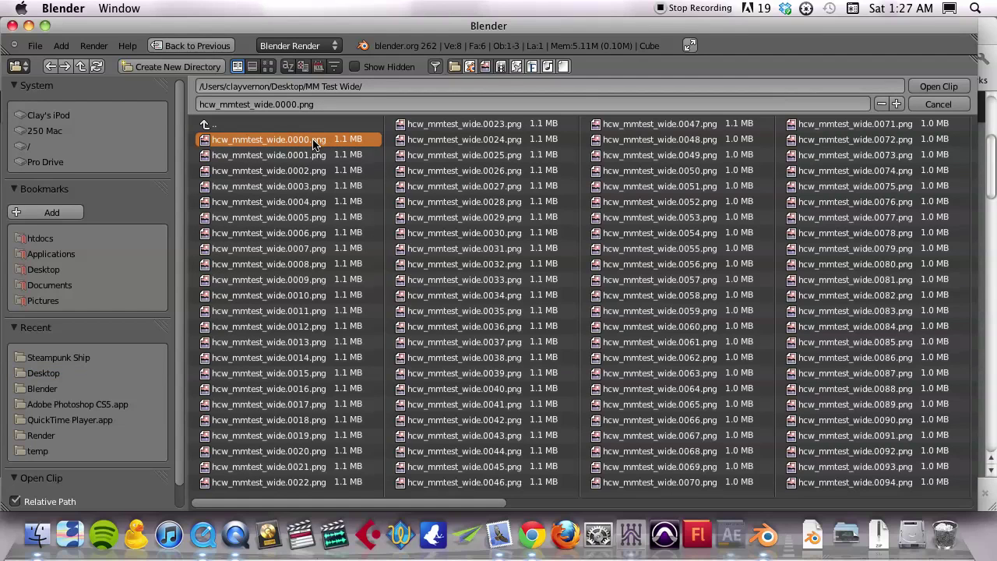
click(943, 87)
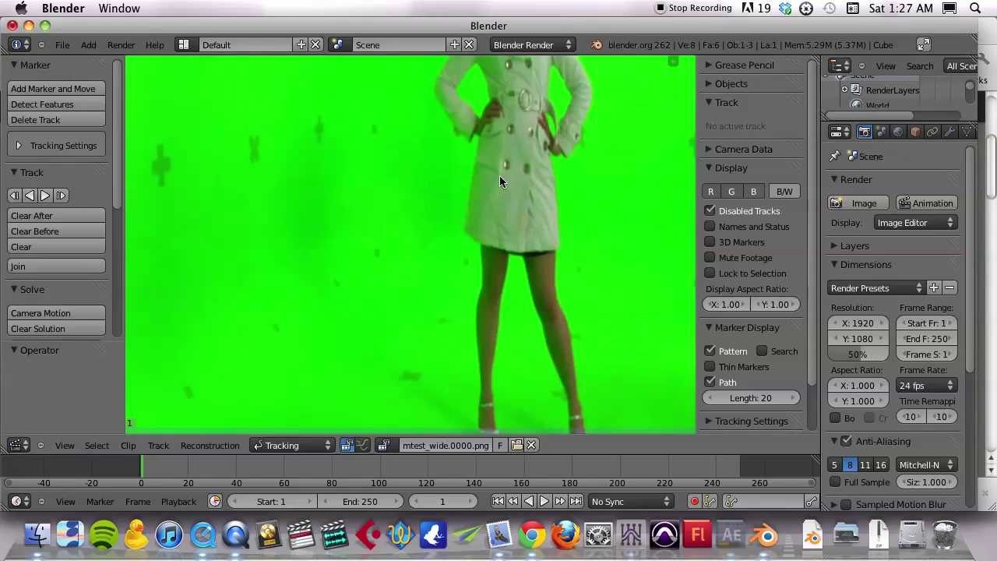
Fit the whole footage frame in view and bring back the clip display settings sidebar
key(Home)
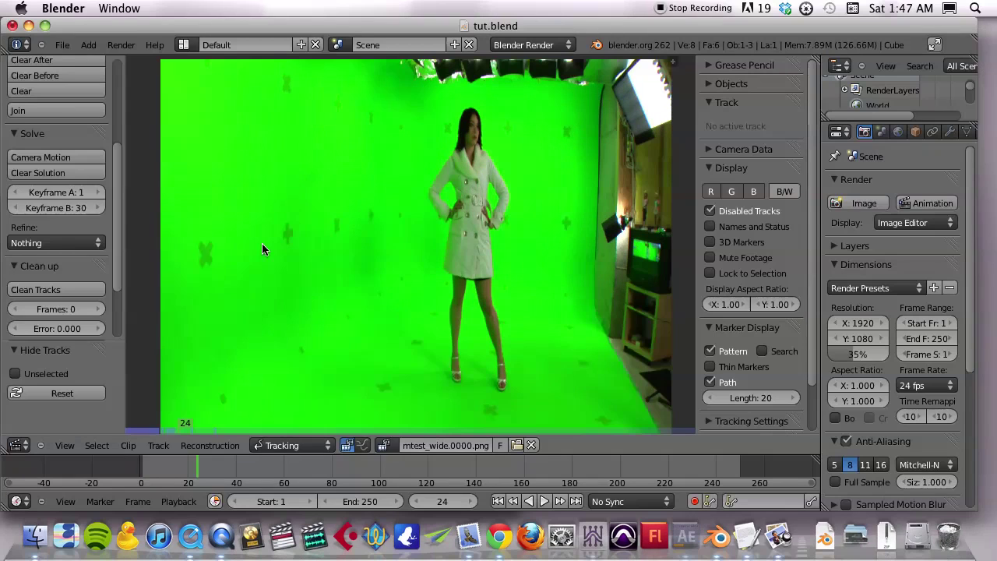
click(725, 305)
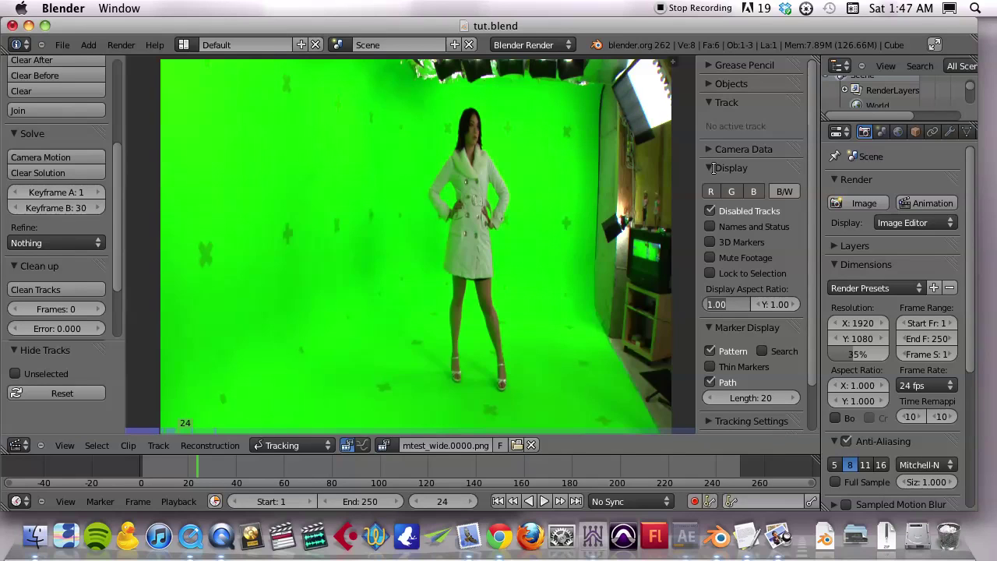
text(n)
key(Escape)
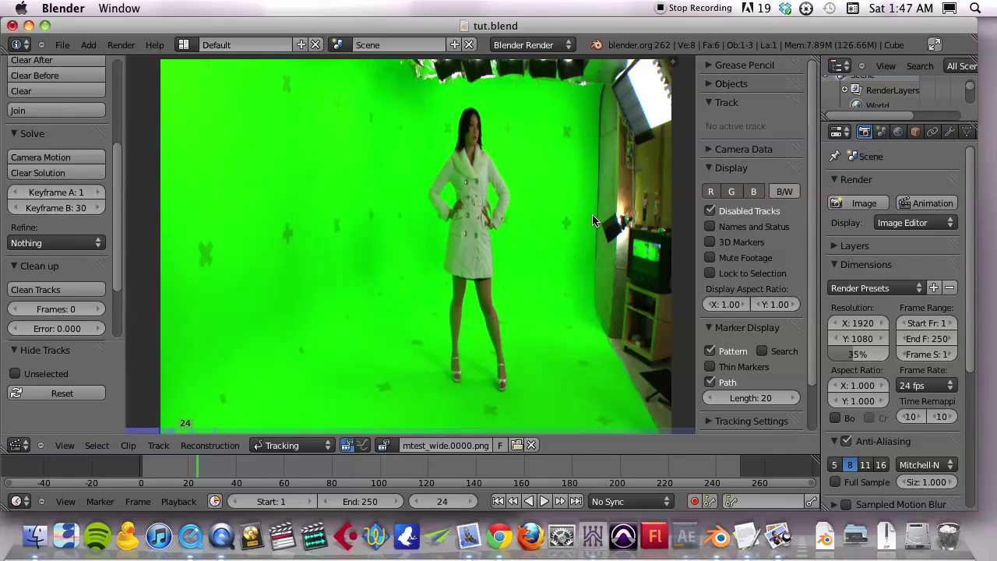
key(n)
key(n)
key(n)
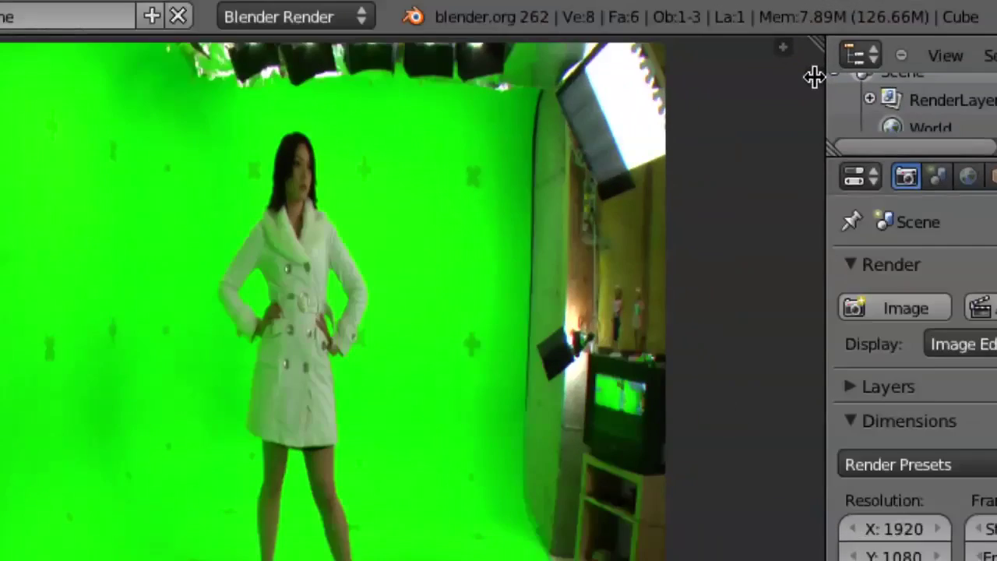
key(n)
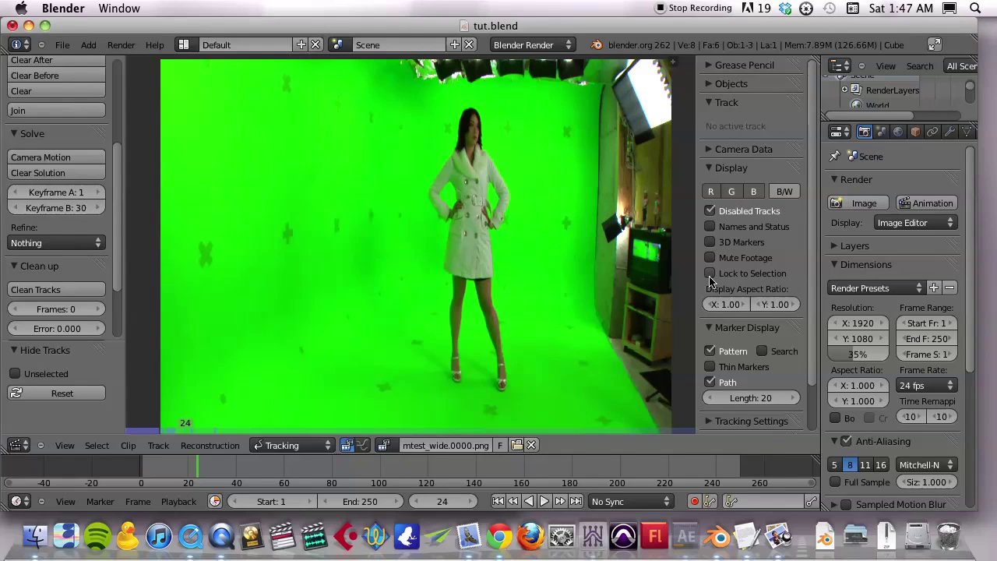
Set the clip's Display Aspect Ratio X to 1.5
click(724, 305)
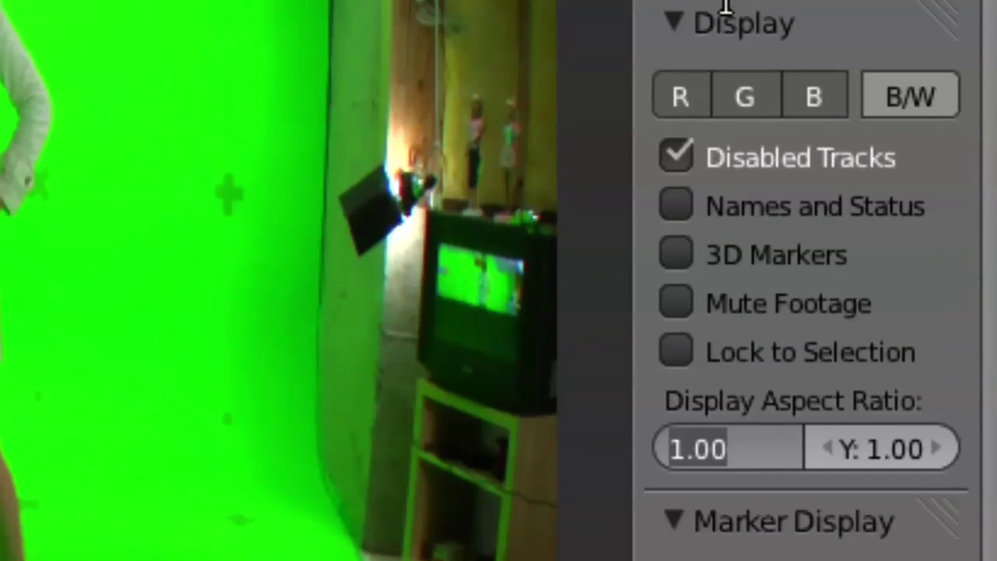
click(670, 24)
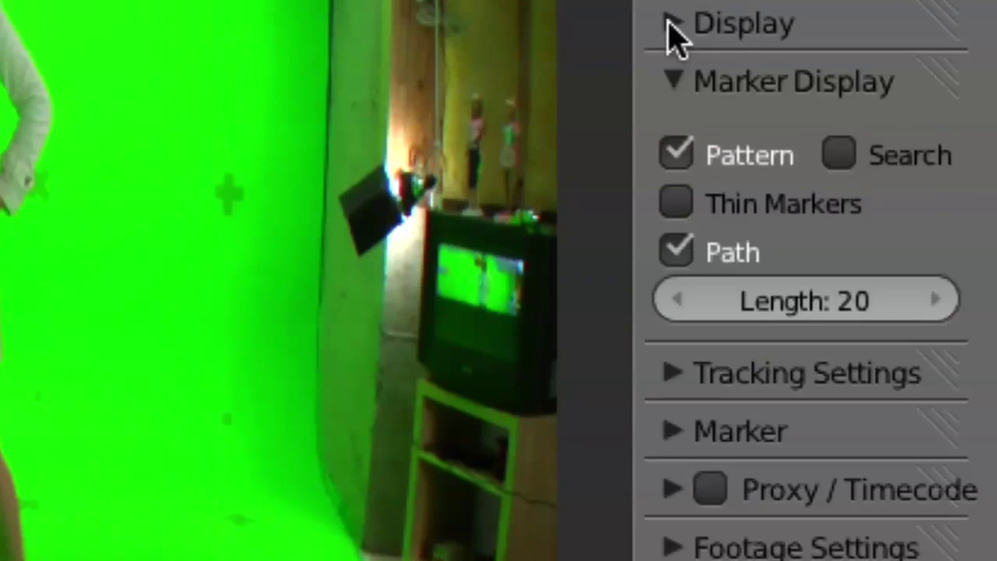
click(670, 25)
click(670, 25)
click(670, 25)
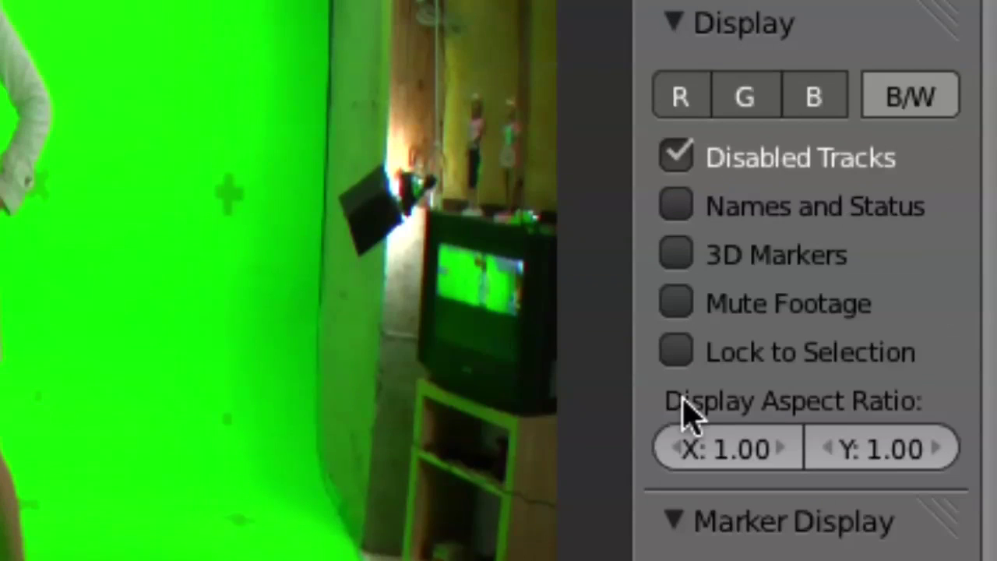
click(723, 445)
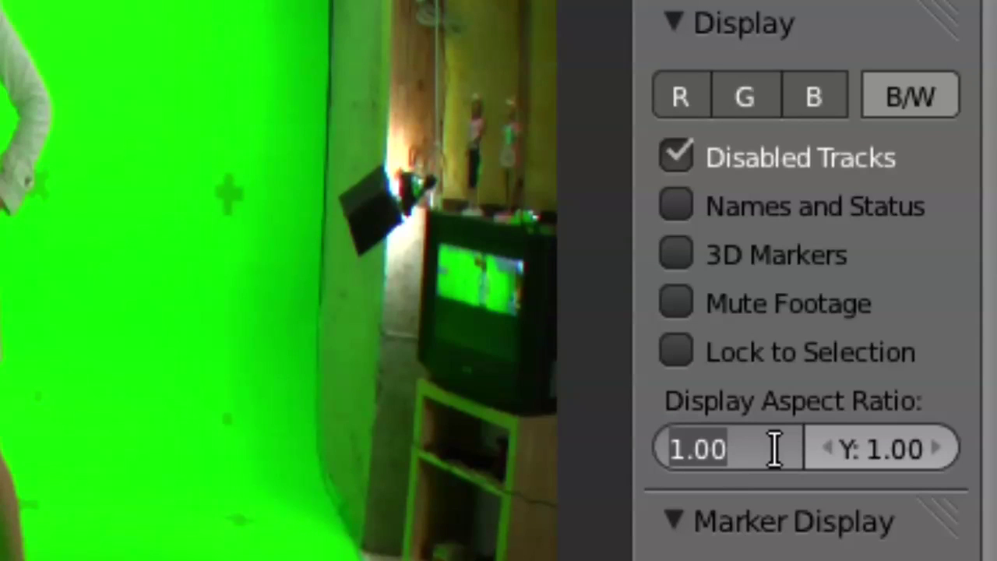
text(1.5)
key(Return)
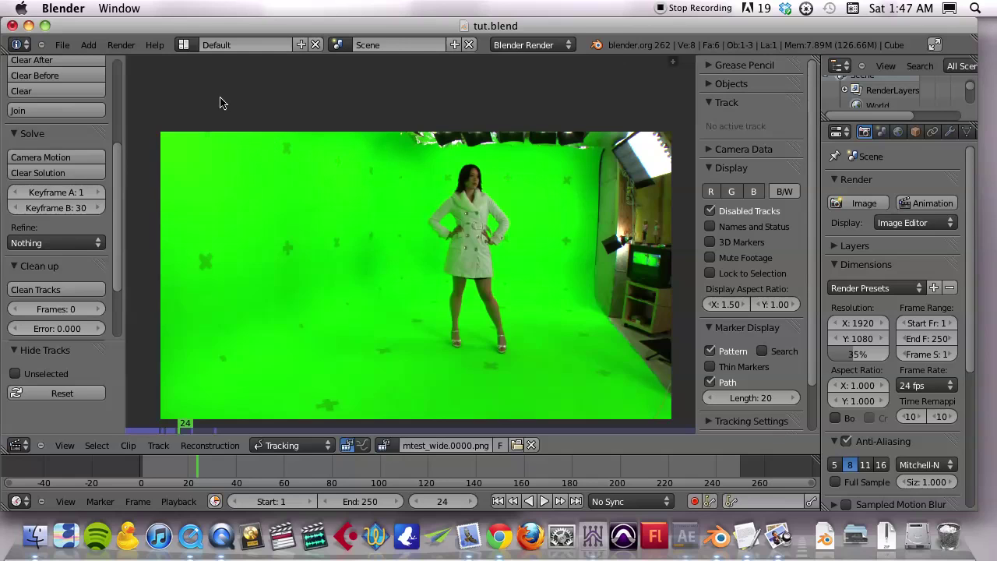
Enable Emulate 3 Button Mouse under User Preferences > Input, then close the preferences window
click(62, 45)
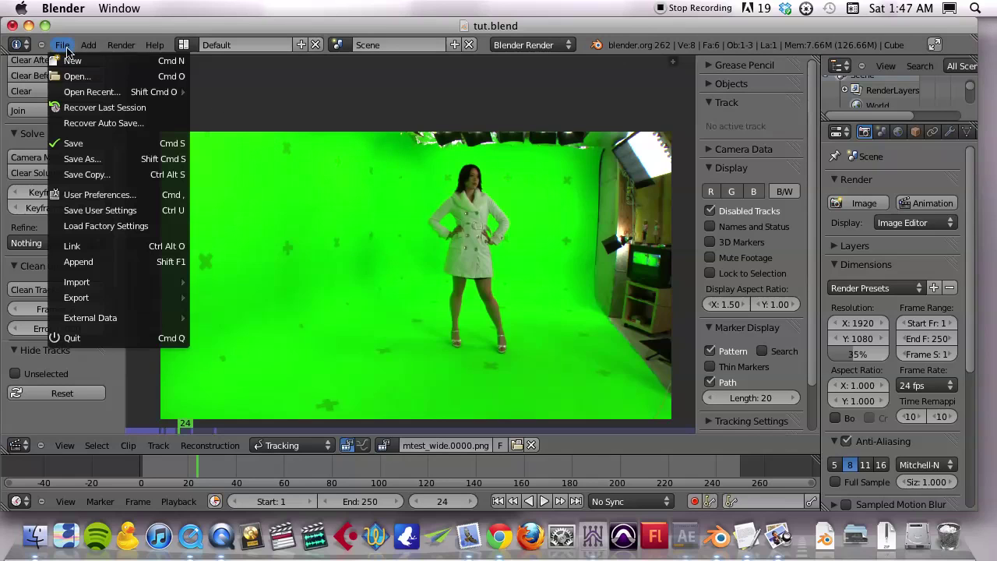
click(99, 194)
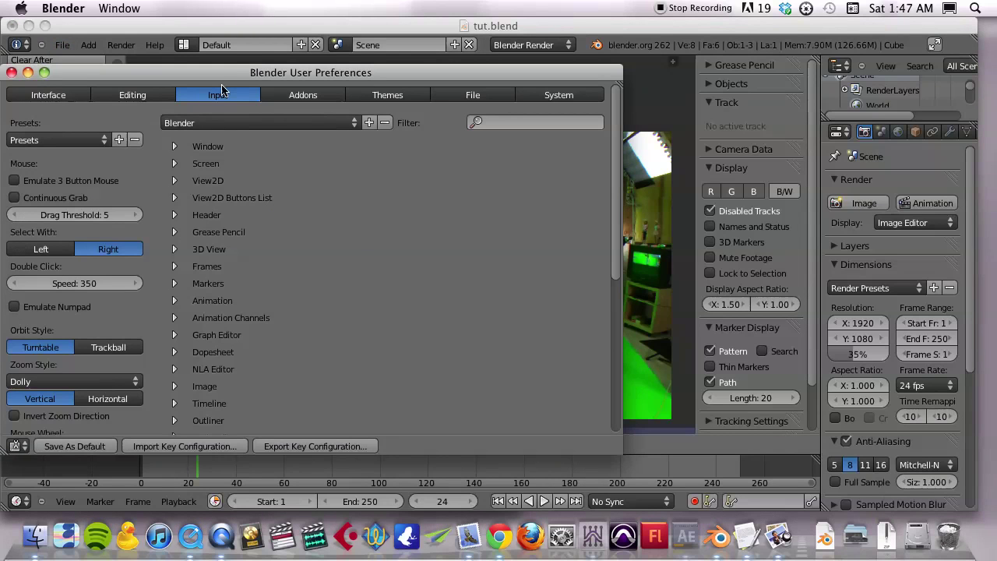
drag(226, 74, 260, 70)
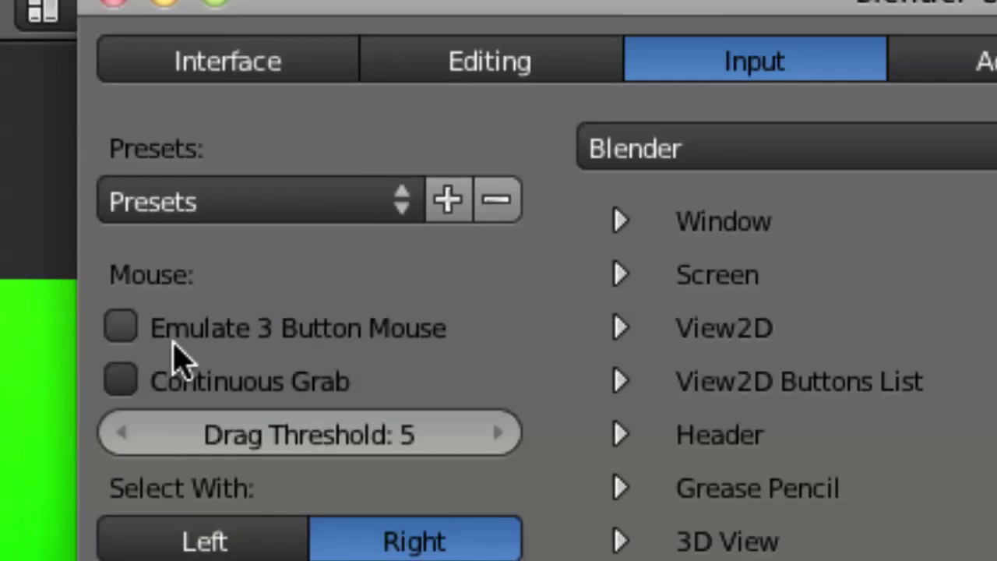
click(119, 327)
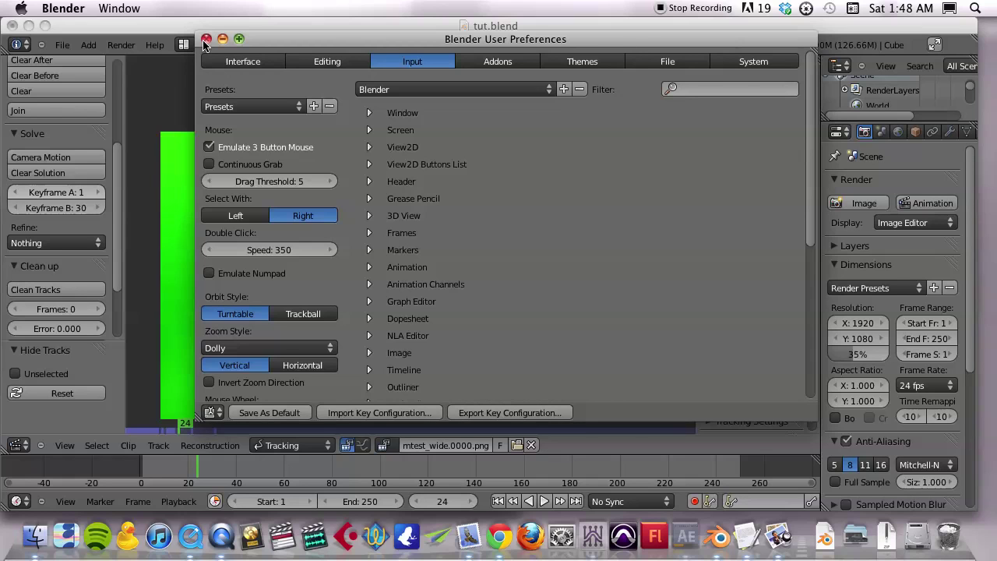
click(206, 39)
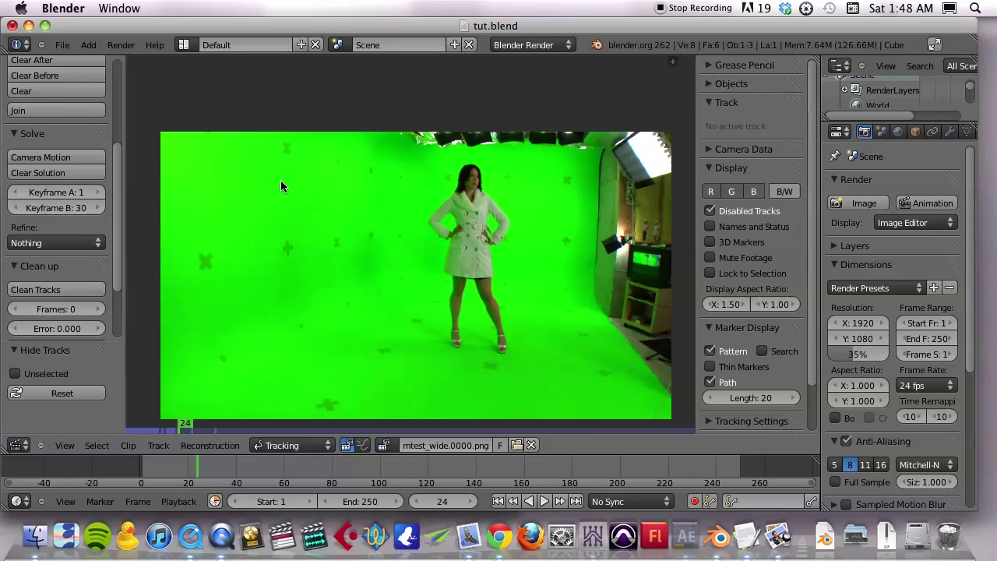
Scrub the playhead through the green-screen footage and back to frame 0
drag(190, 425, 127, 424)
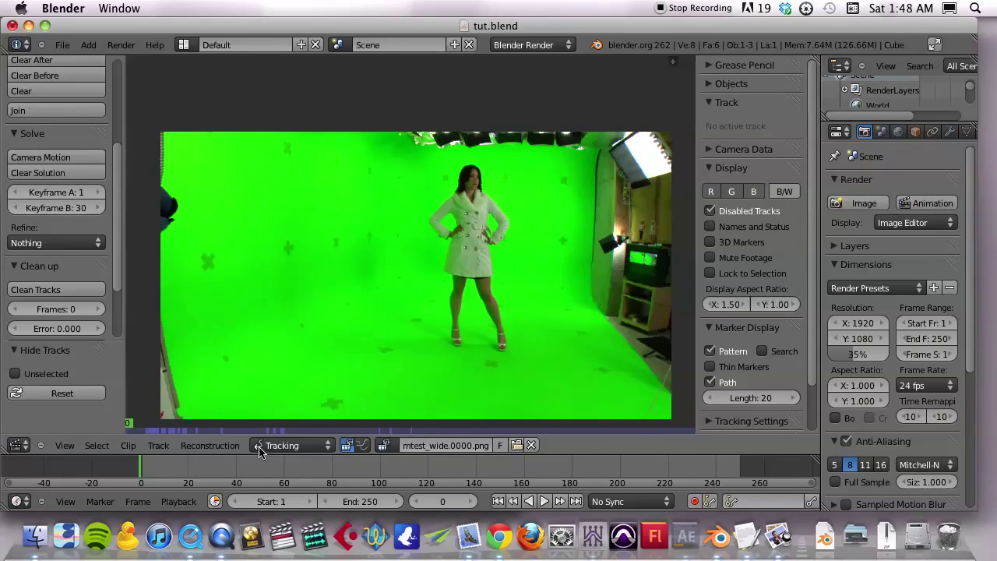
drag(261, 452, 159, 432)
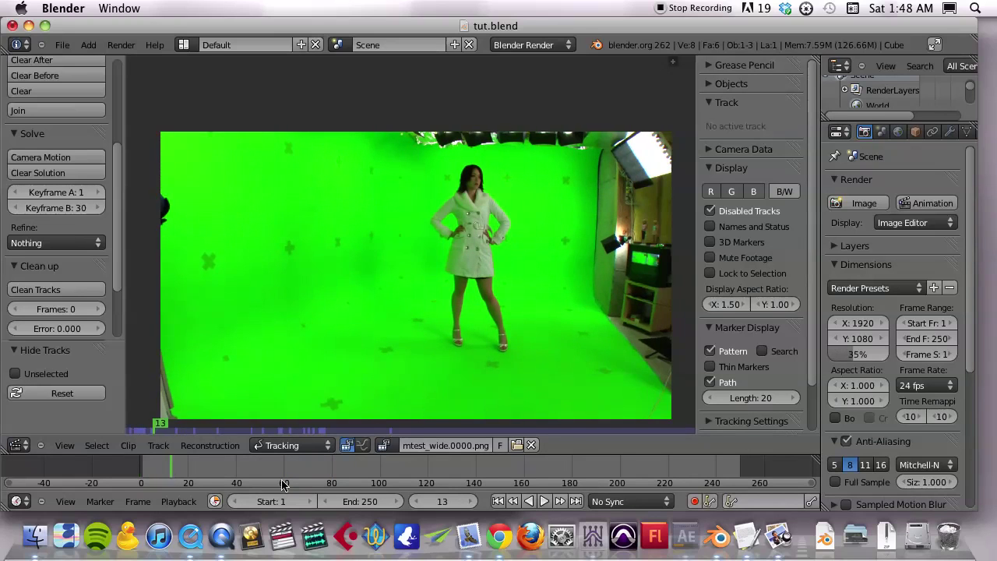
drag(284, 485, 119, 486)
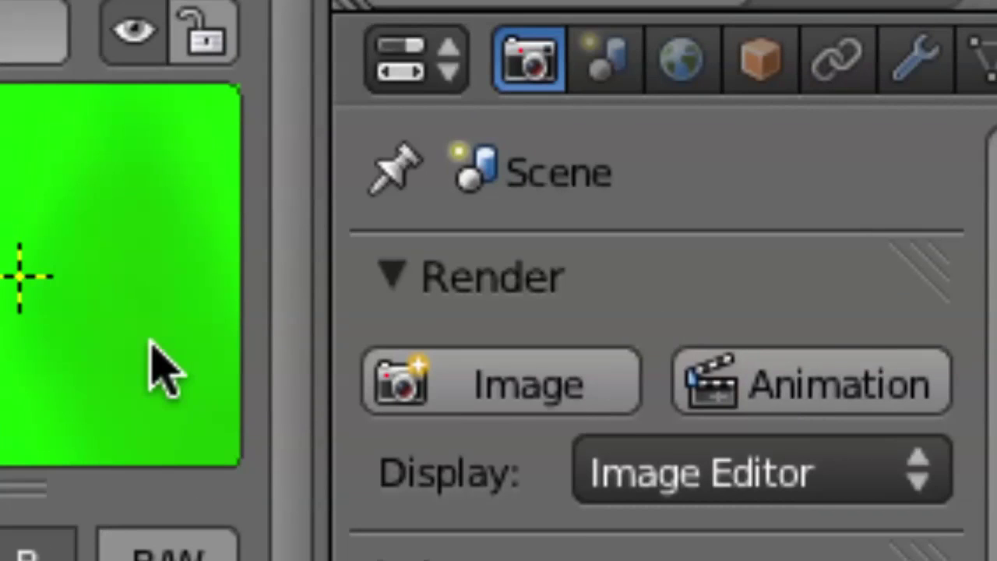
Turn on Lock to Selection in the Display panel so the view follows the marker
scroll(148, 358, down, 5)
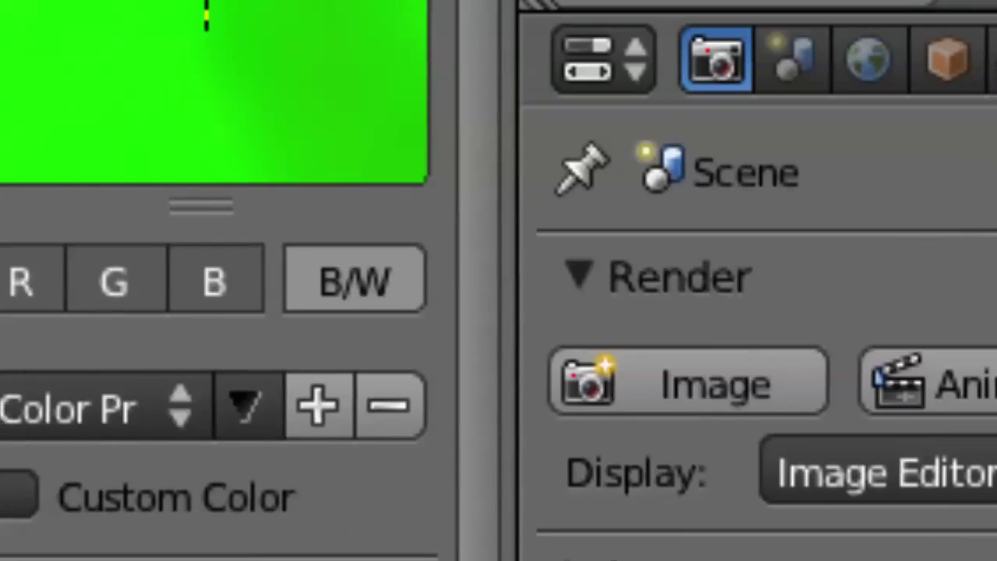
scroll(301, 456, down, 10)
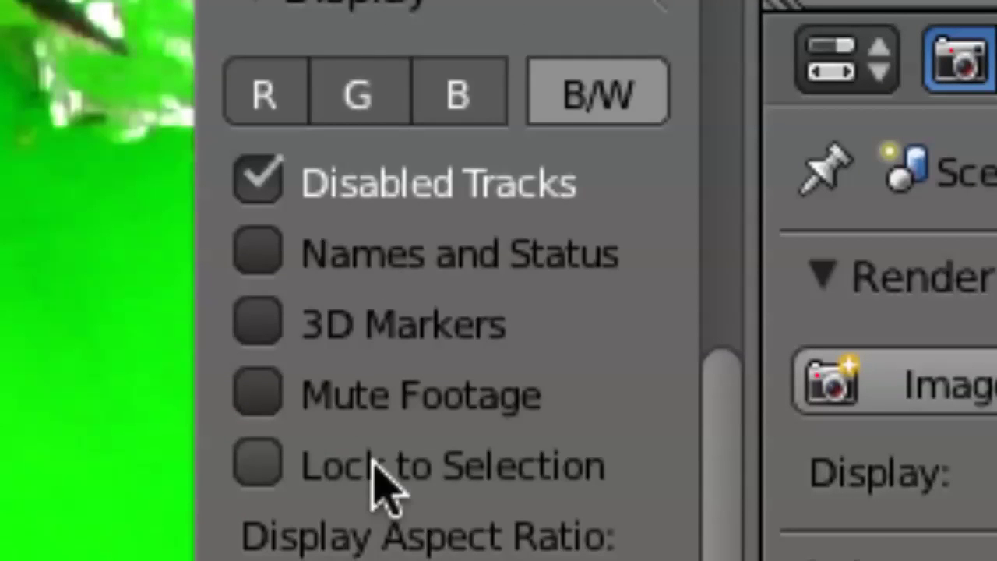
scroll(312, 421, up, 8)
scroll(318, 418, down, 8)
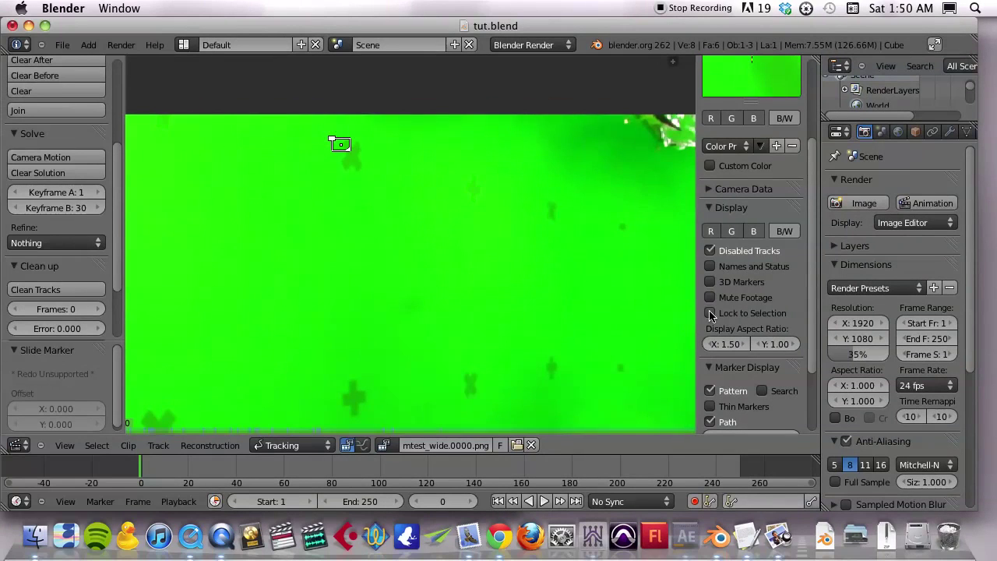
click(704, 320)
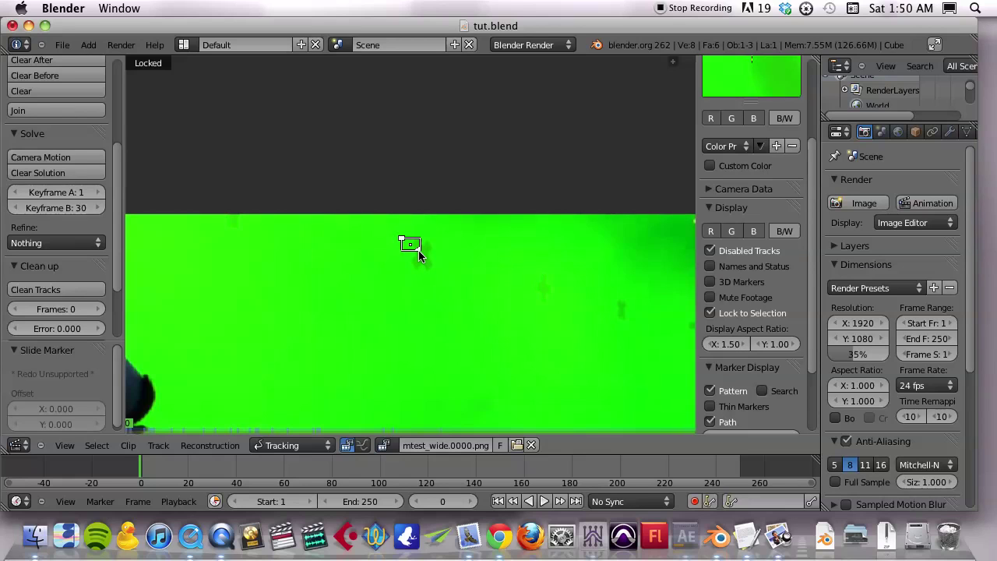
Track the marker forward to frame 215, moving it back onto its cross at frame 139
key(ctrl+t)
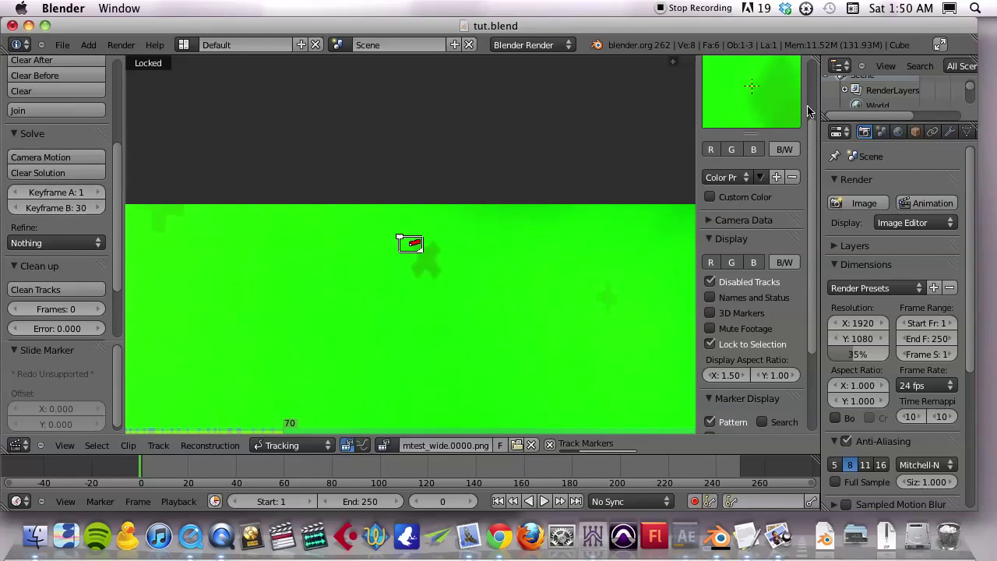
scroll(807, 112, up, 3)
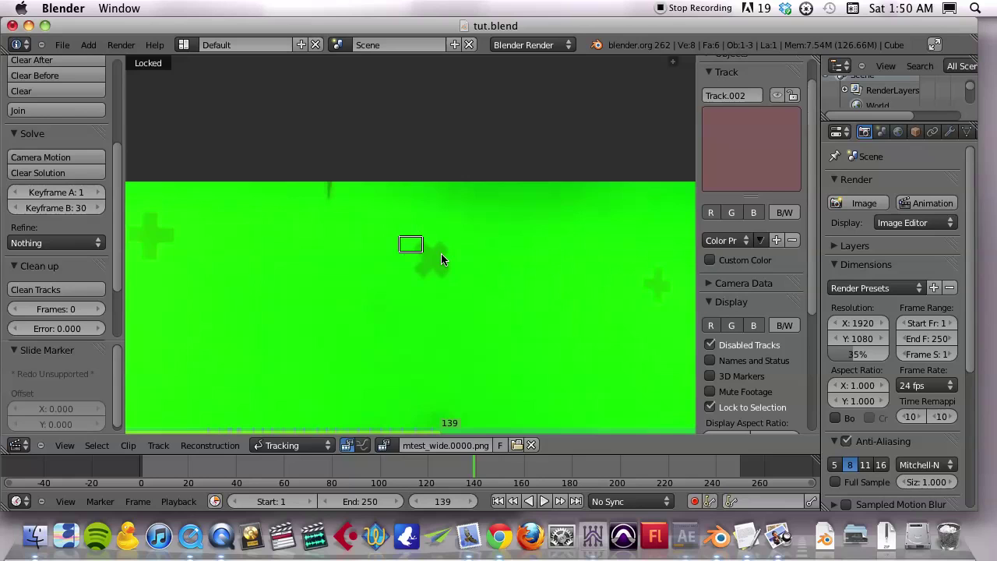
key(g)
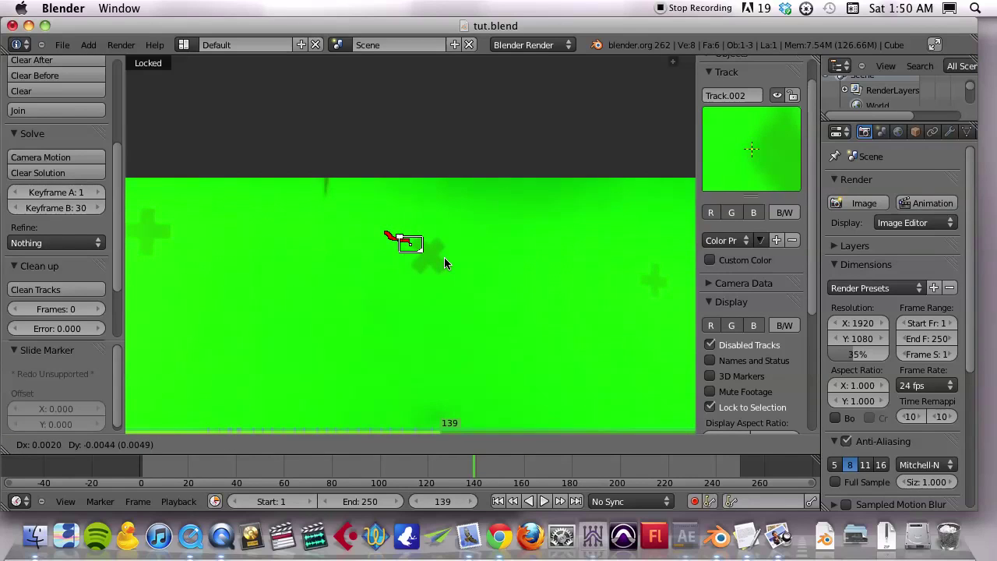
click(445, 258)
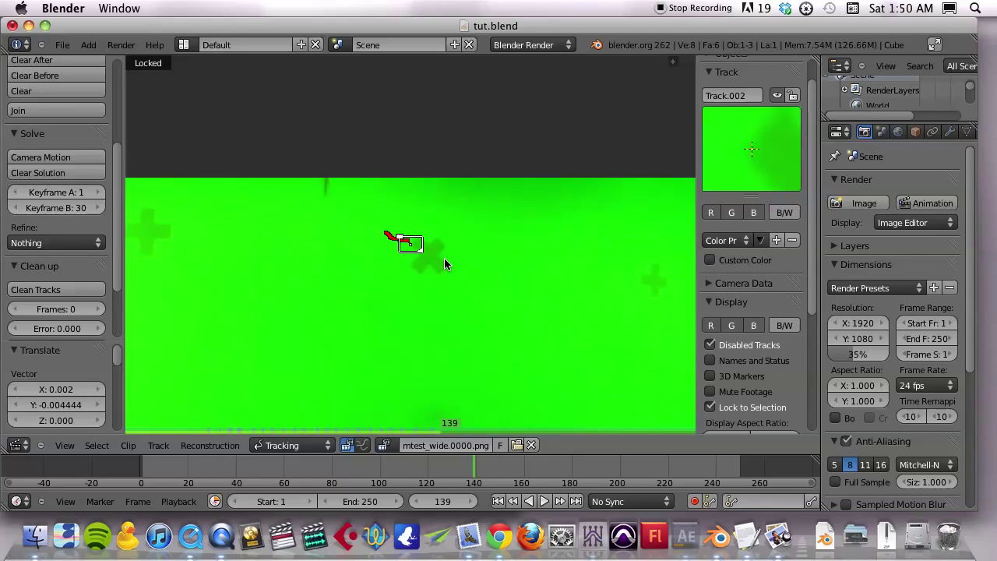
key(ctrl+t)
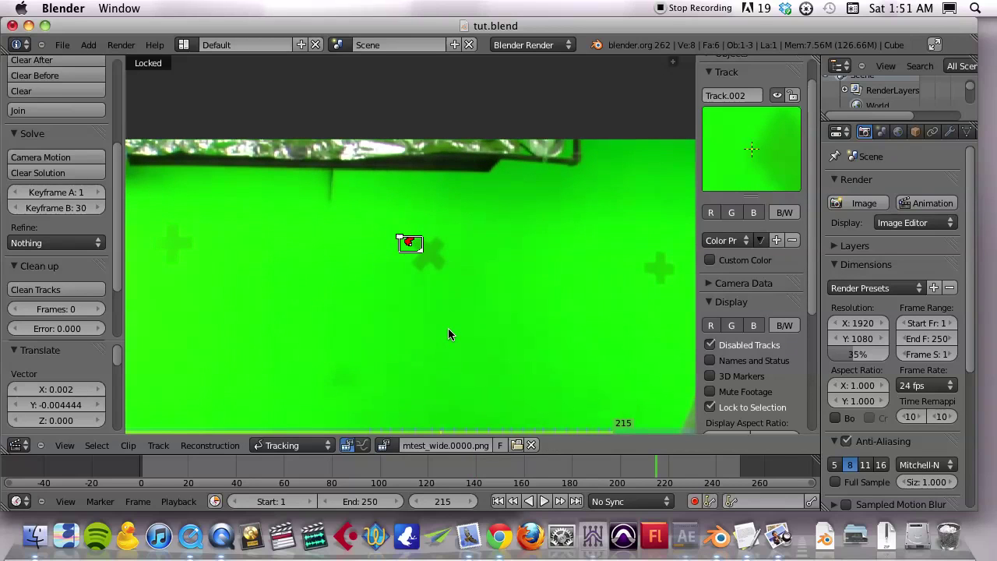
Zoom out and scrub the timeline to check Track.002, then rewind to frame 0
scroll(447, 331, down, 4)
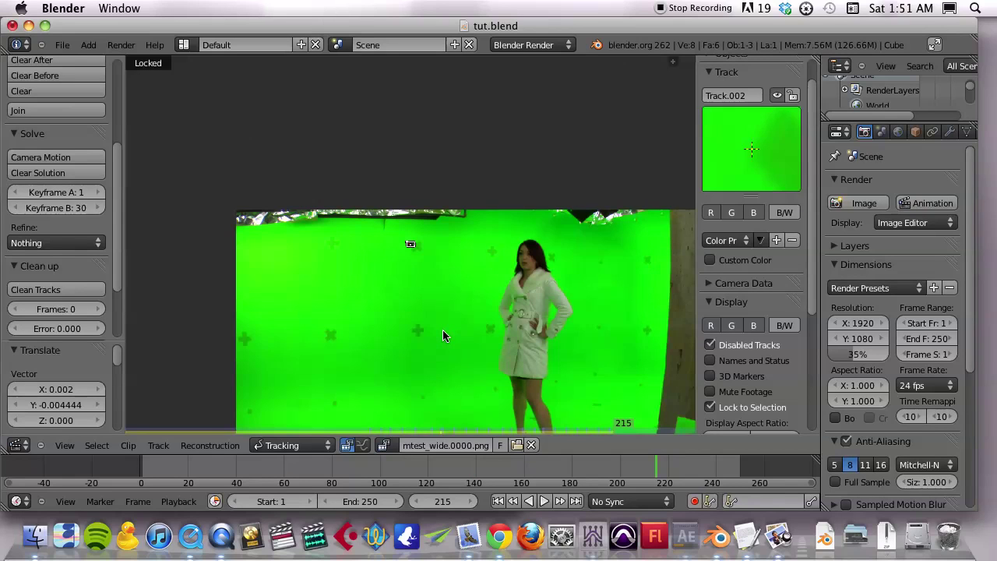
scroll(453, 352, down, 2)
mouse_move(452, 352)
middle_down()
mouse_move(400, 270)
mouse_move(361, 292)
mouse_move(372, 251)
middle_up()
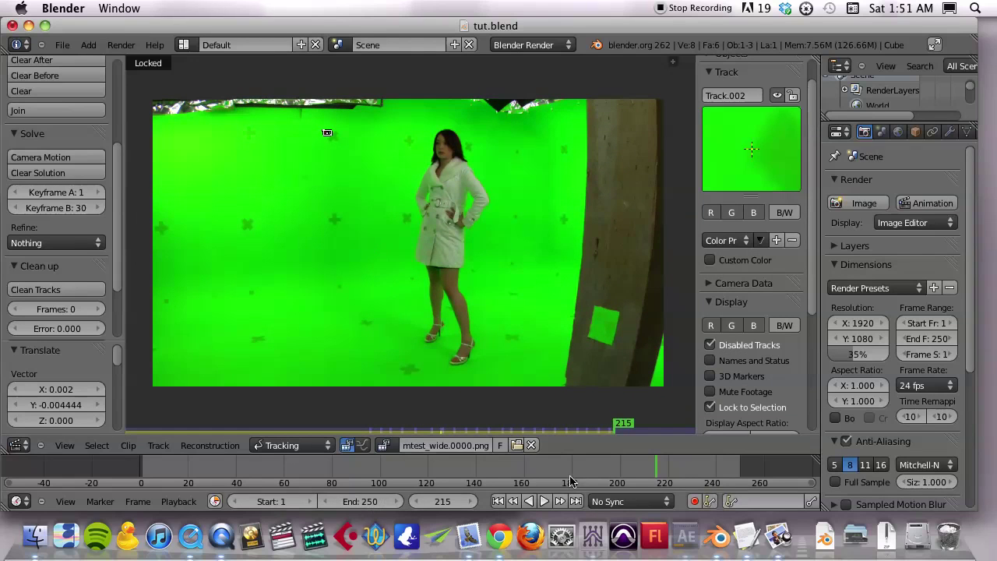
drag(659, 474, 437, 481)
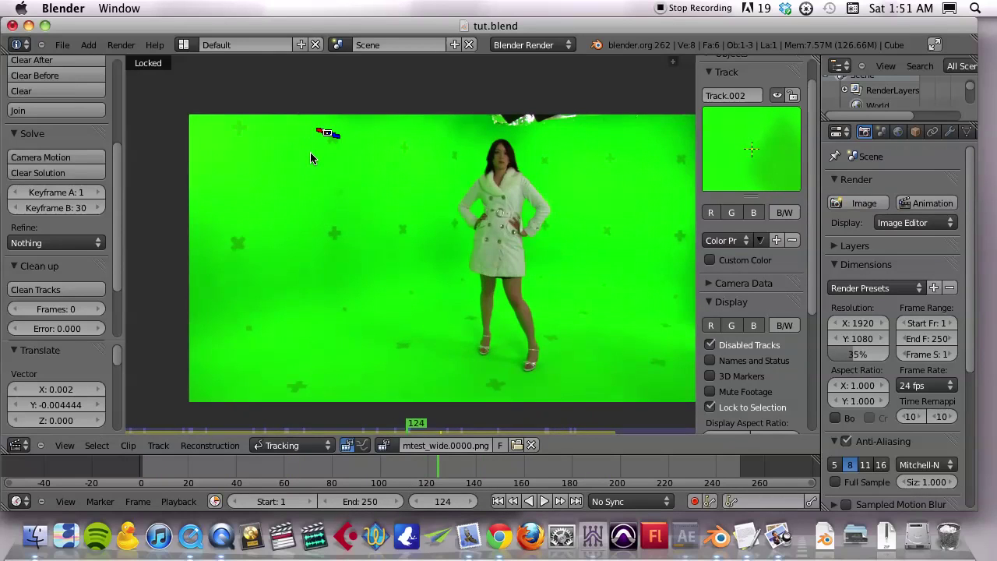
scroll(311, 148, up, 5)
scroll(316, 163, up, 1)
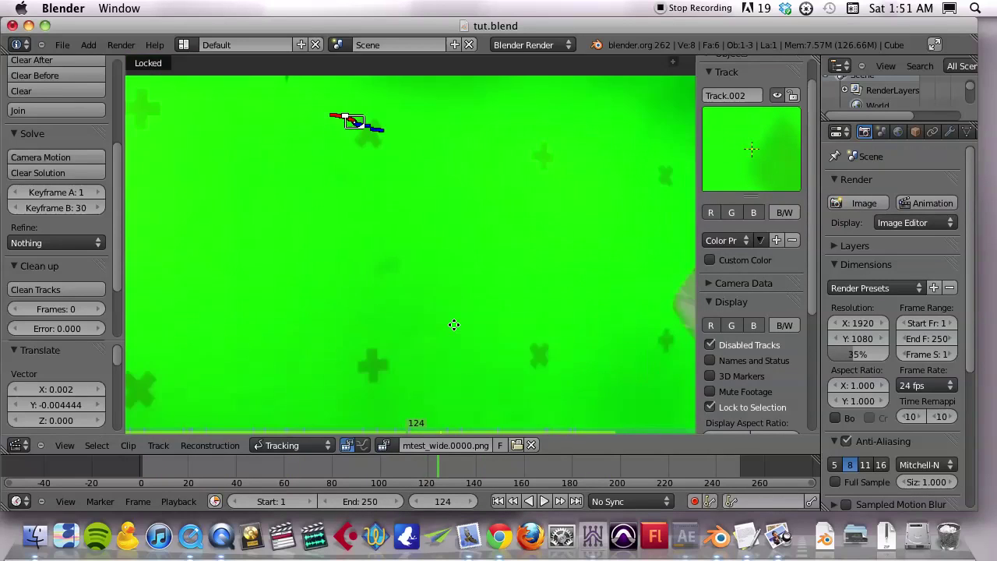
mouse_move(366, 477)
mouse_down()
mouse_move(164, 466)
mouse_move(552, 470)
mouse_move(668, 454)
mouse_move(203, 475)
mouse_move(480, 466)
mouse_up()
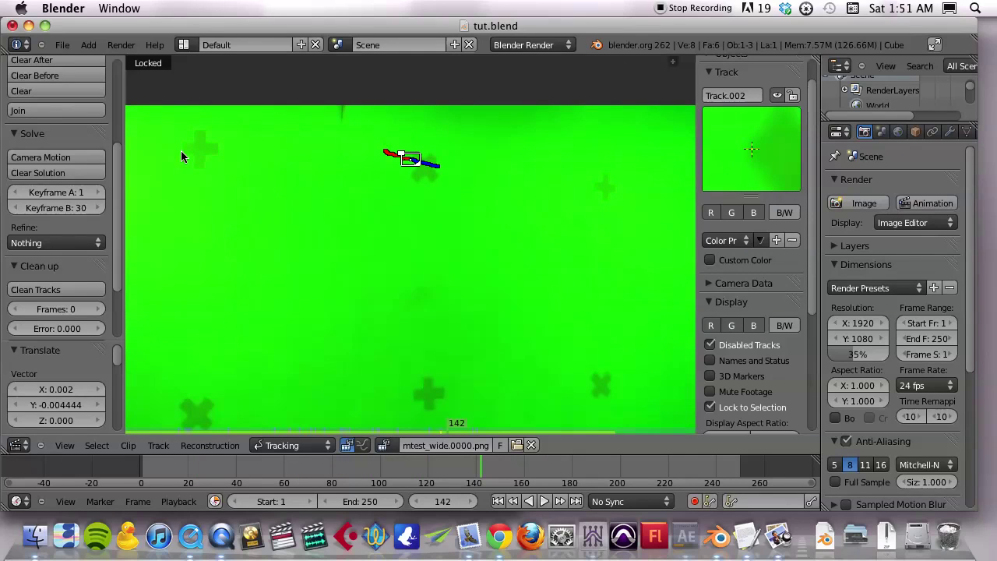
drag(187, 469, 136, 476)
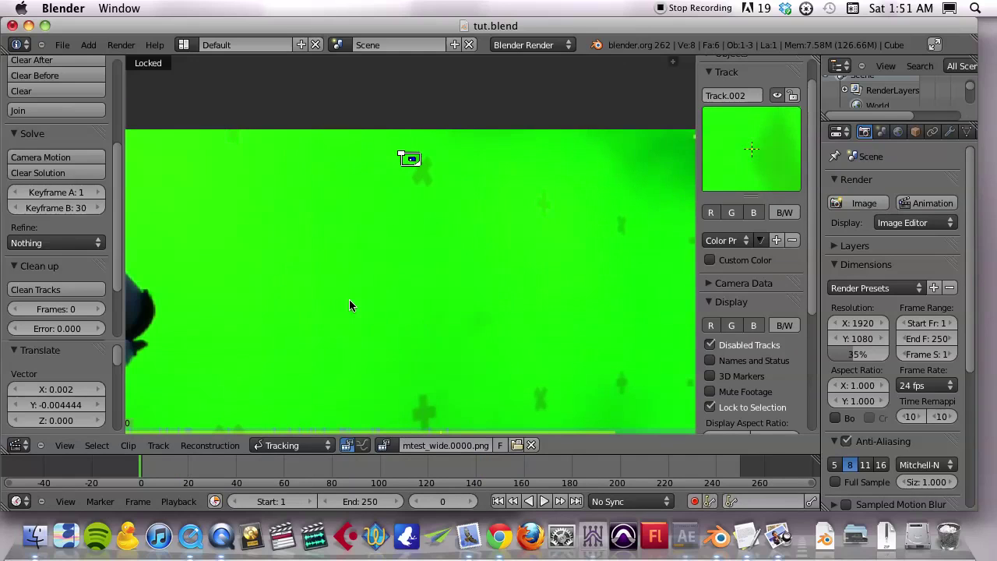
middle_drag(318, 282, 334, 328)
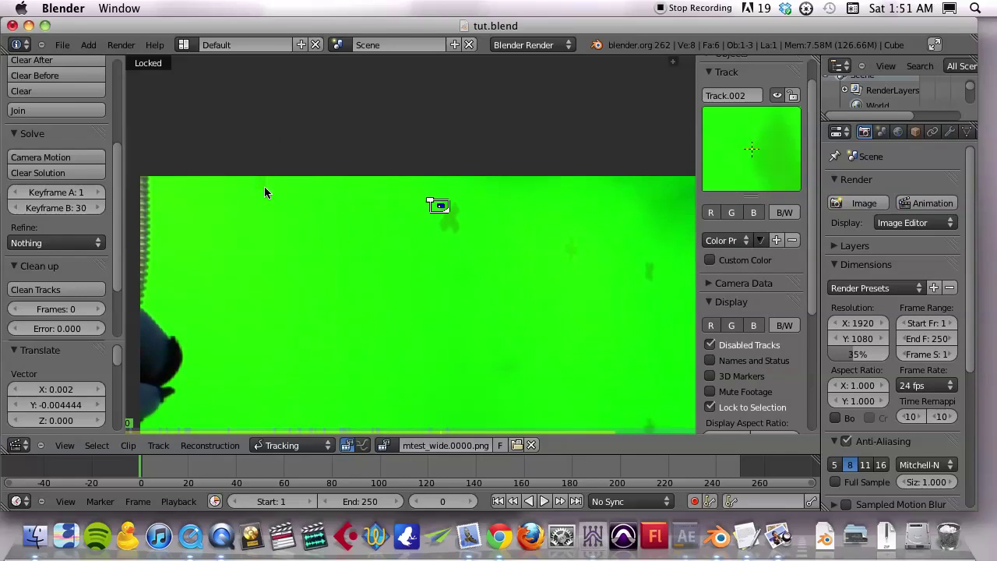
scroll(265, 192, up, 3)
Add marker Track.003 near the frame's top-left at frame 0 and slightly enlarge its pattern box
middle_drag(251, 175, 408, 254)
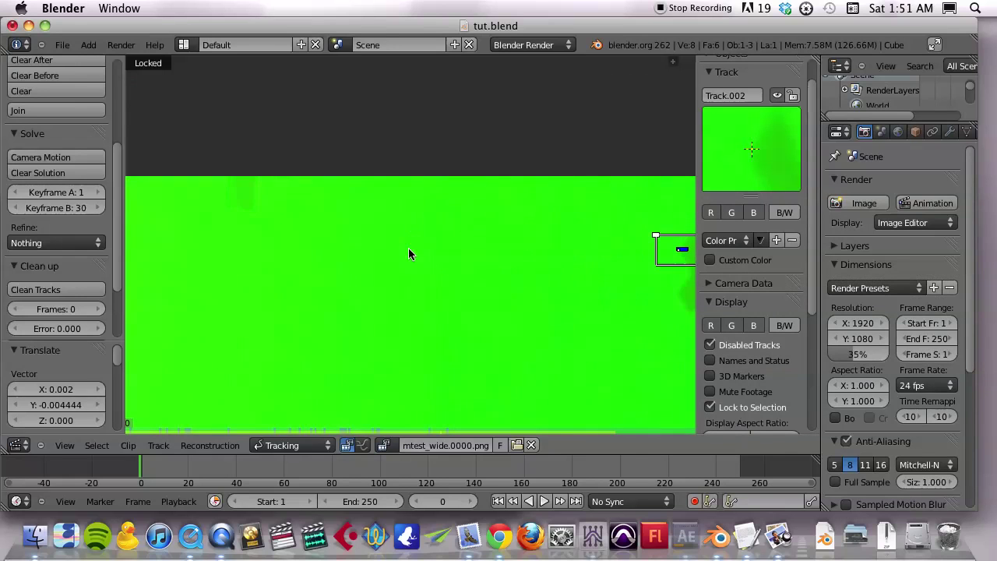
ctrl+click(255, 209)
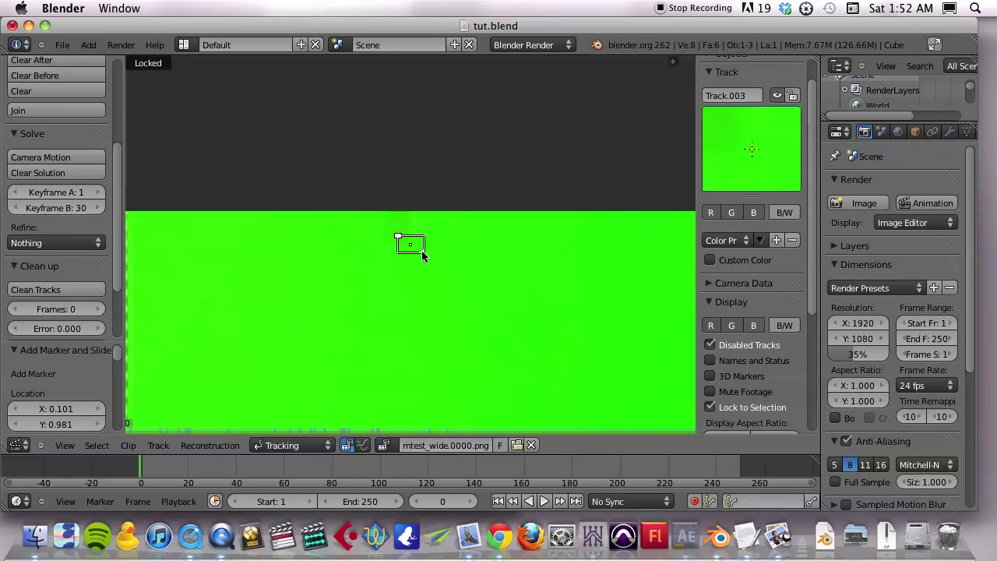
drag(422, 253, 423, 258)
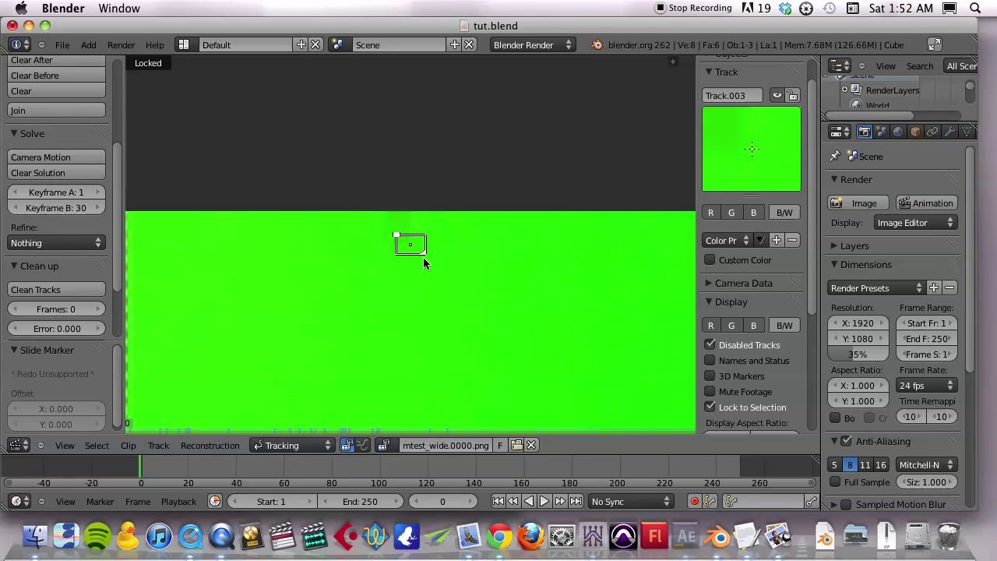